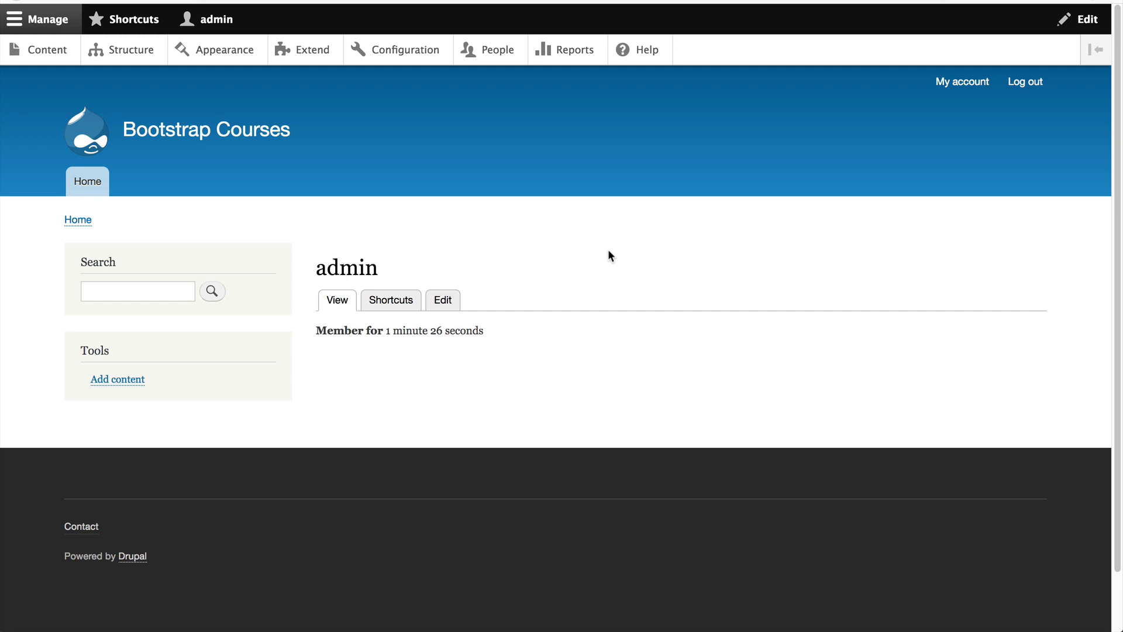
Switch to PhpStorm and copy the cdn folder from themes/contrib/bootstrap/starterkits.
key(super+Tab)
key(super+Tab)
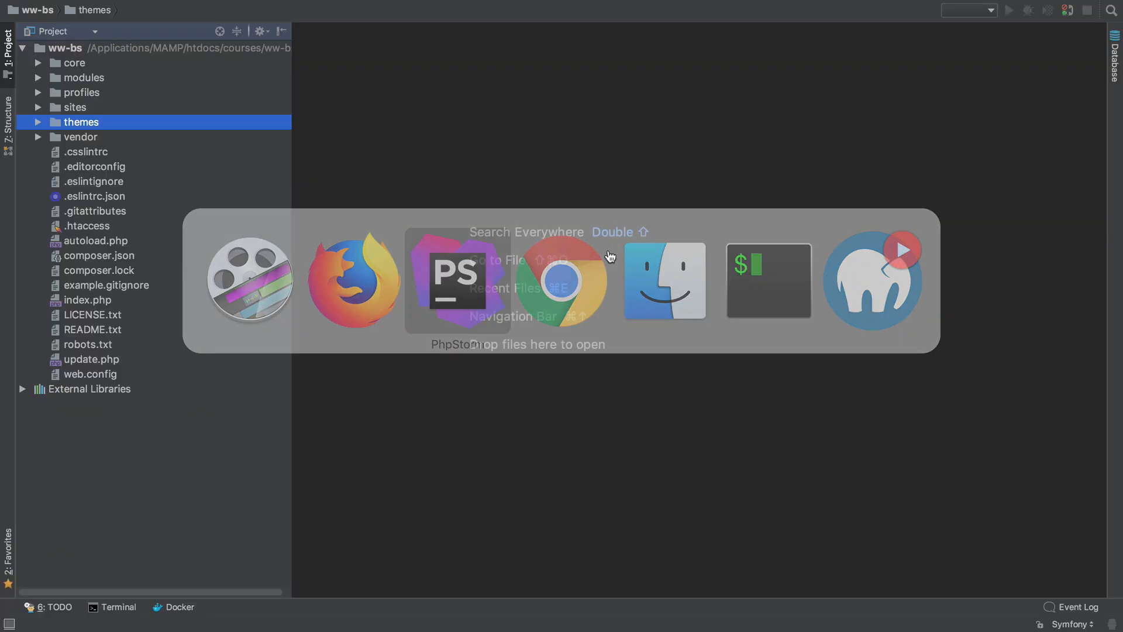
double_click(108, 123)
double_click(131, 138)
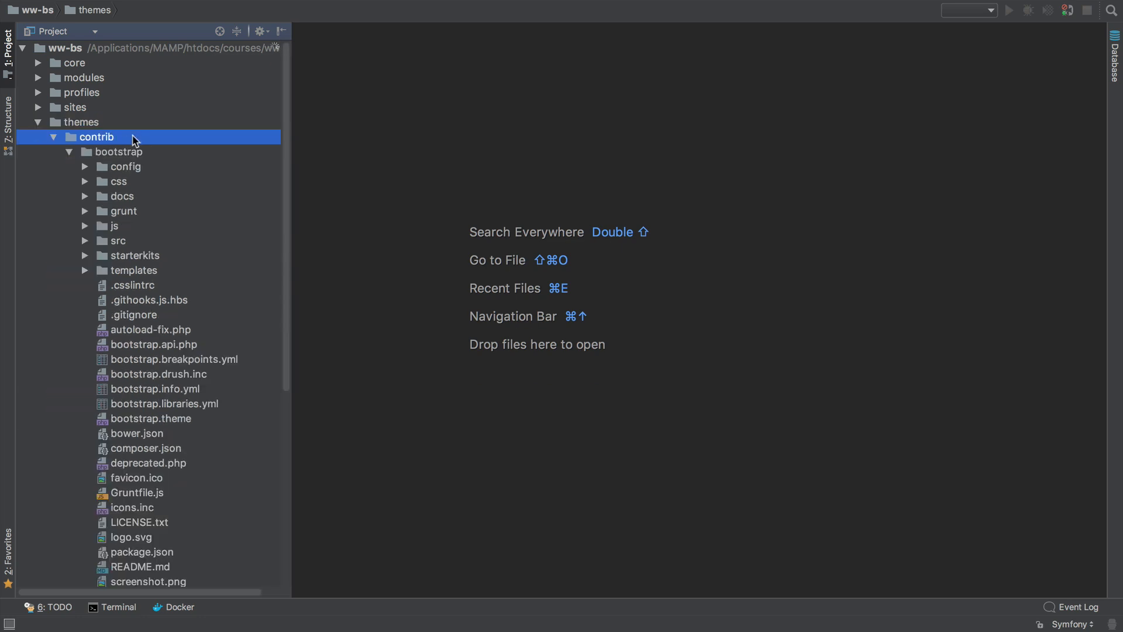
click(139, 154)
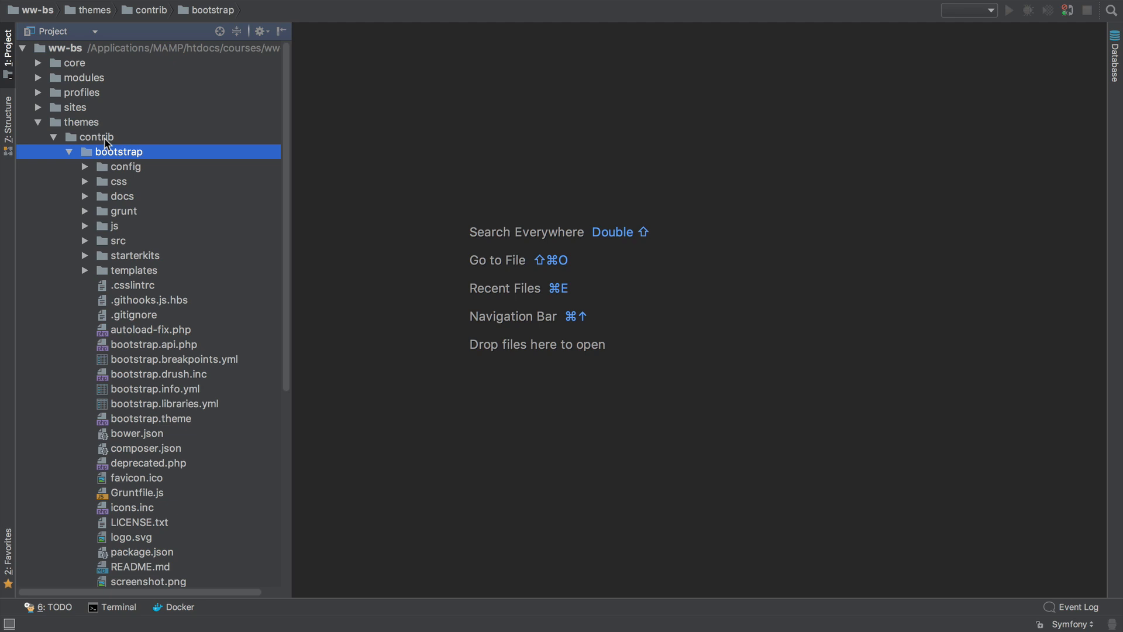
click(68, 153)
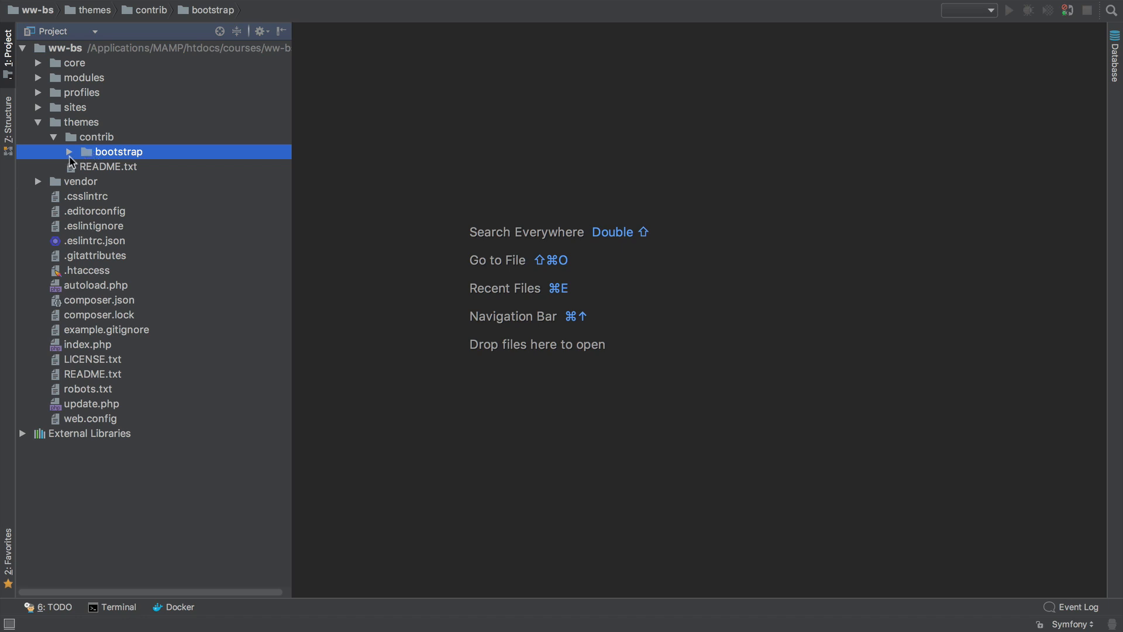
click(69, 153)
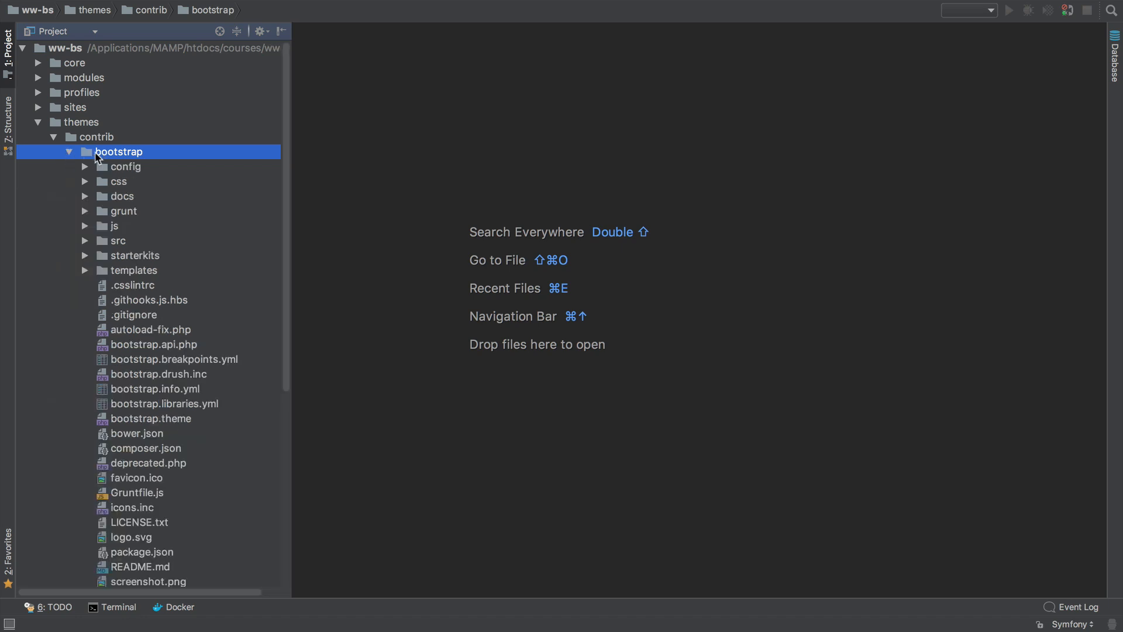
double_click(153, 256)
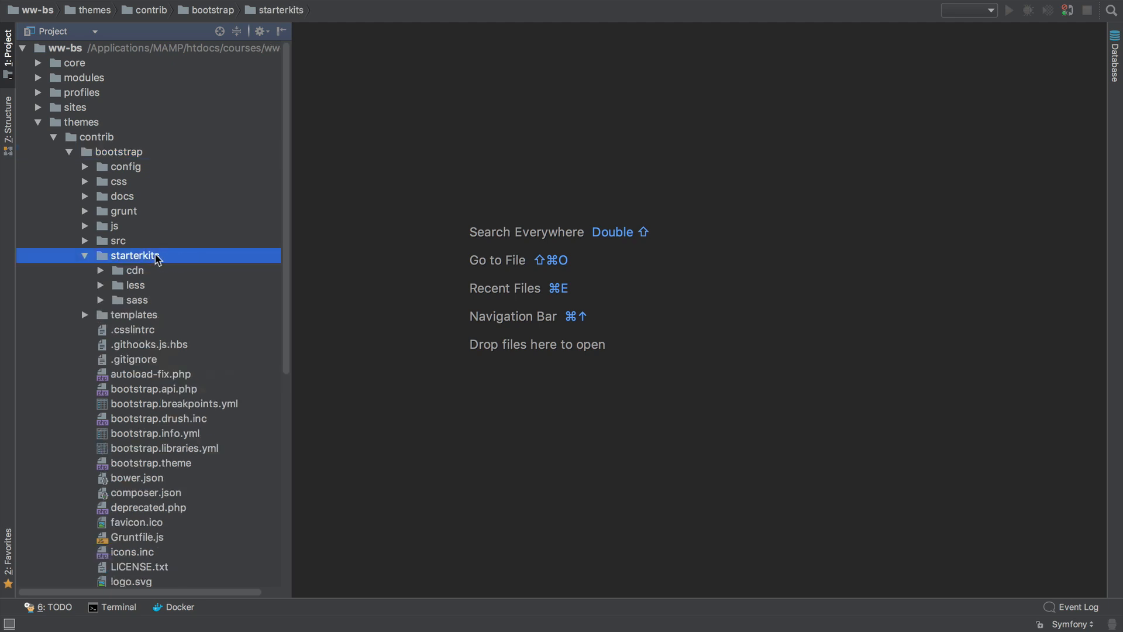
scroll(159, 257, down, 1)
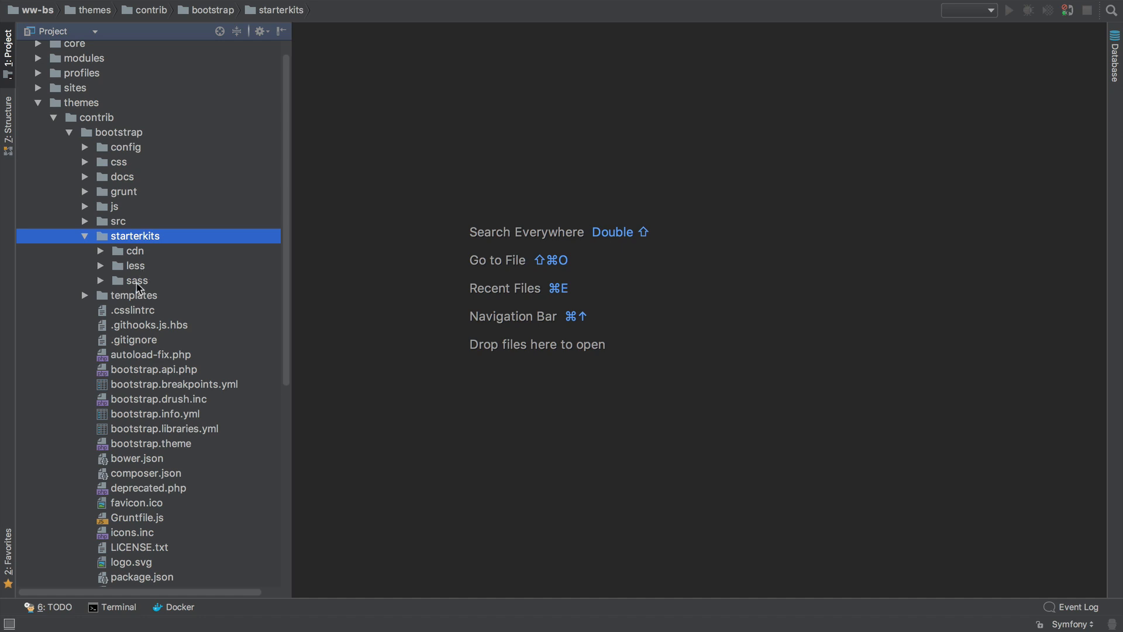
click(160, 253)
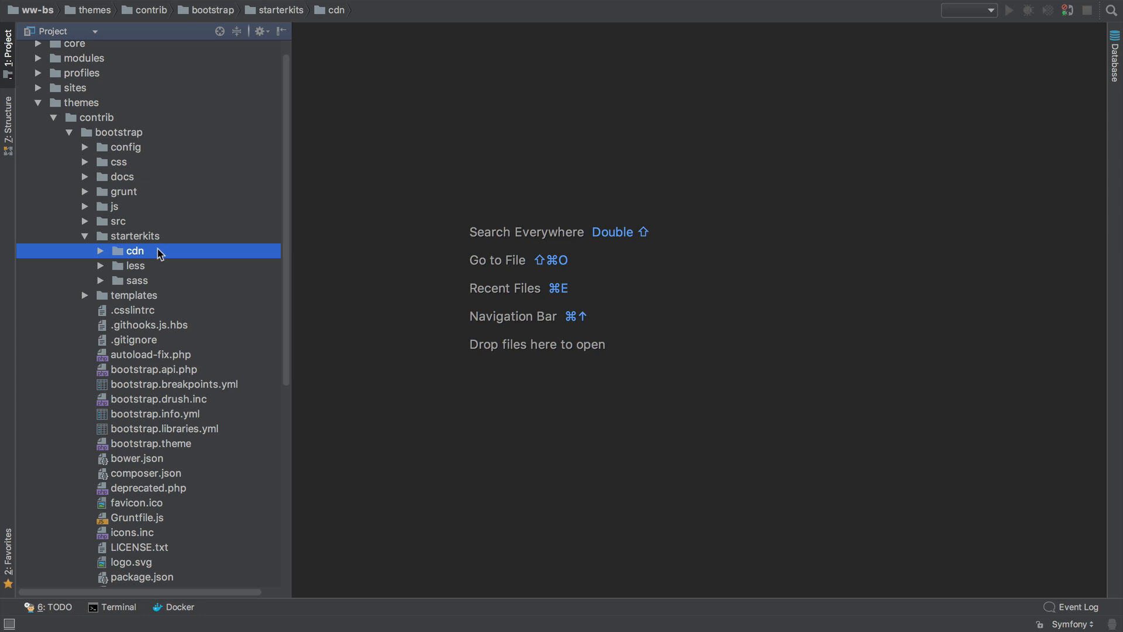
Collapse the contrib folder and create a new directory named custom inside the themes folder.
click(70, 132)
click(54, 136)
click(75, 125)
right_click(75, 126)
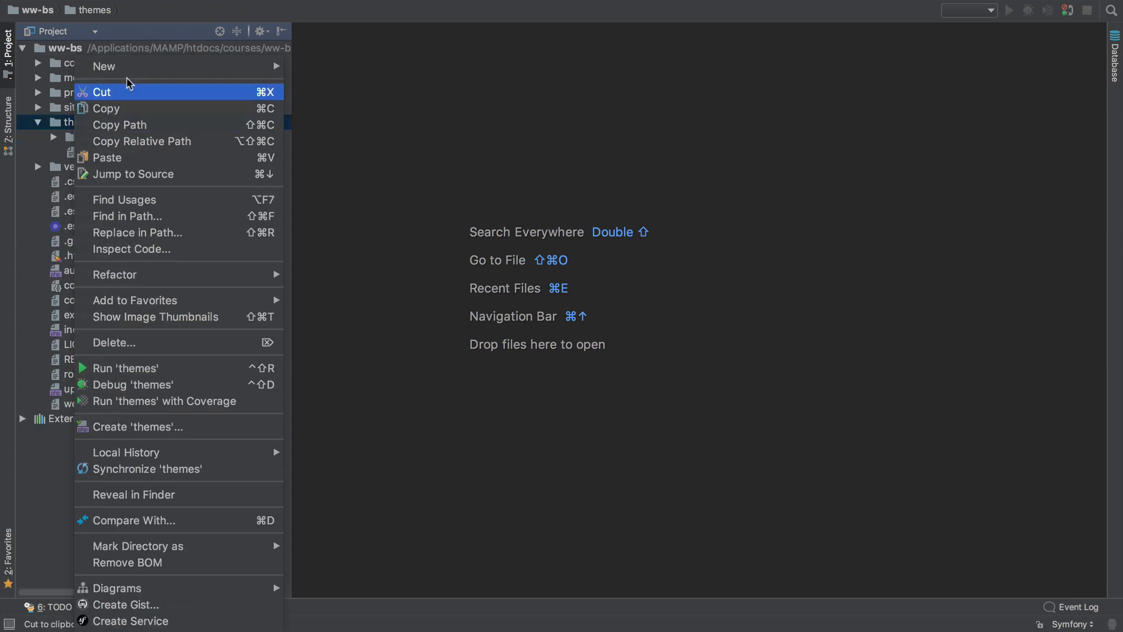
mouse_move(117, 68)
click(342, 116)
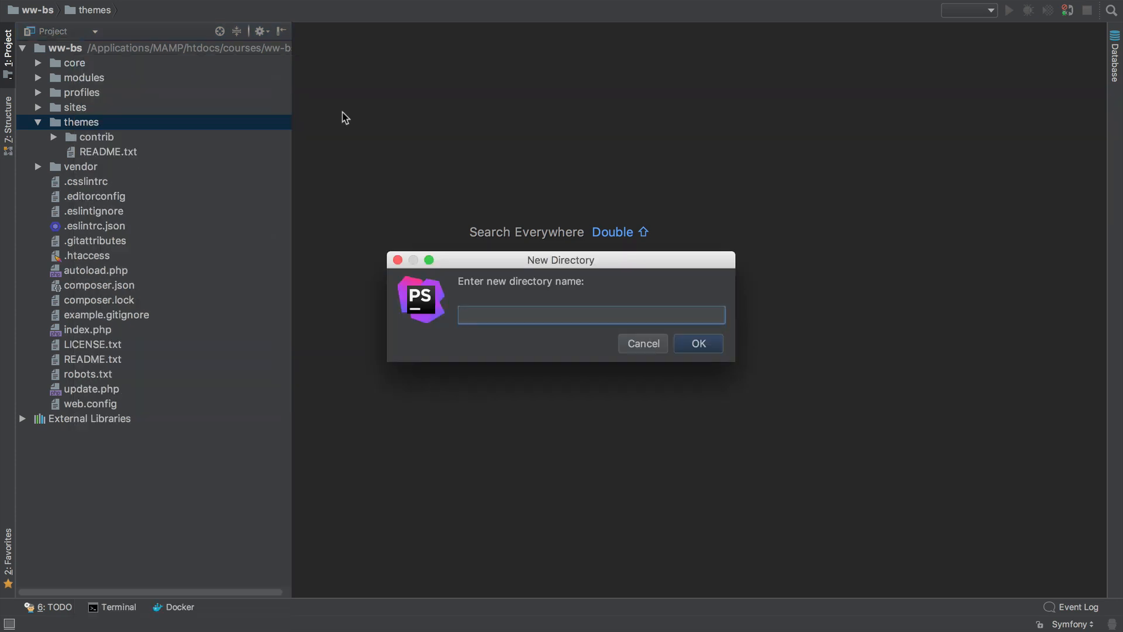
text(custom)
key(Return)
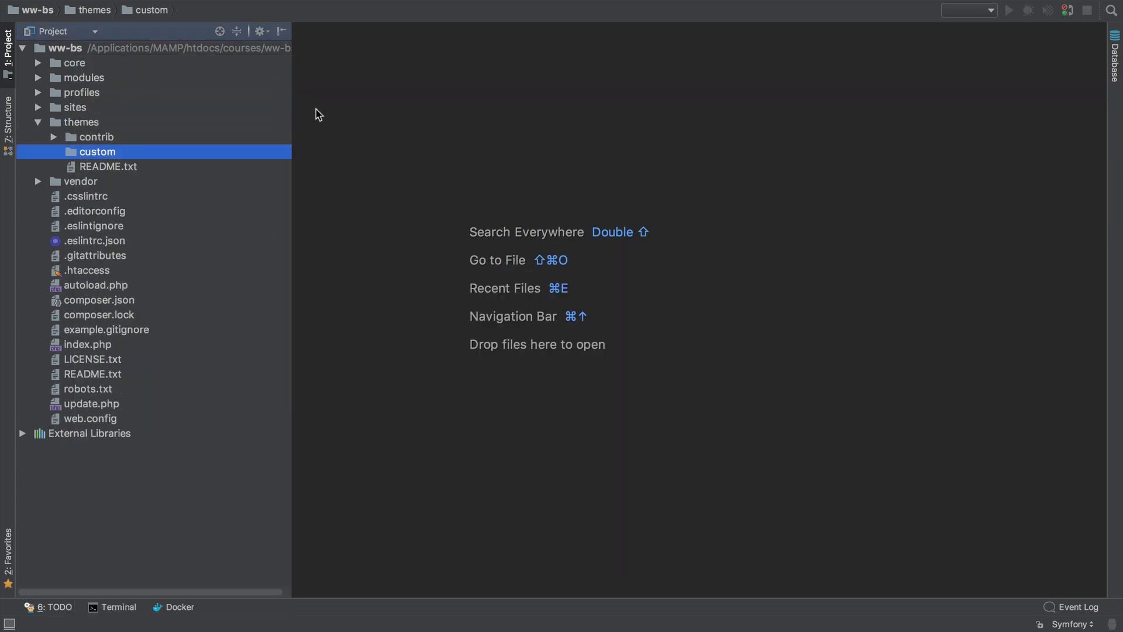
Paste the cdn starterkit into themes/custom under the name bootstrap_cdn, copying that new name to the clipboard.
right_click(140, 153)
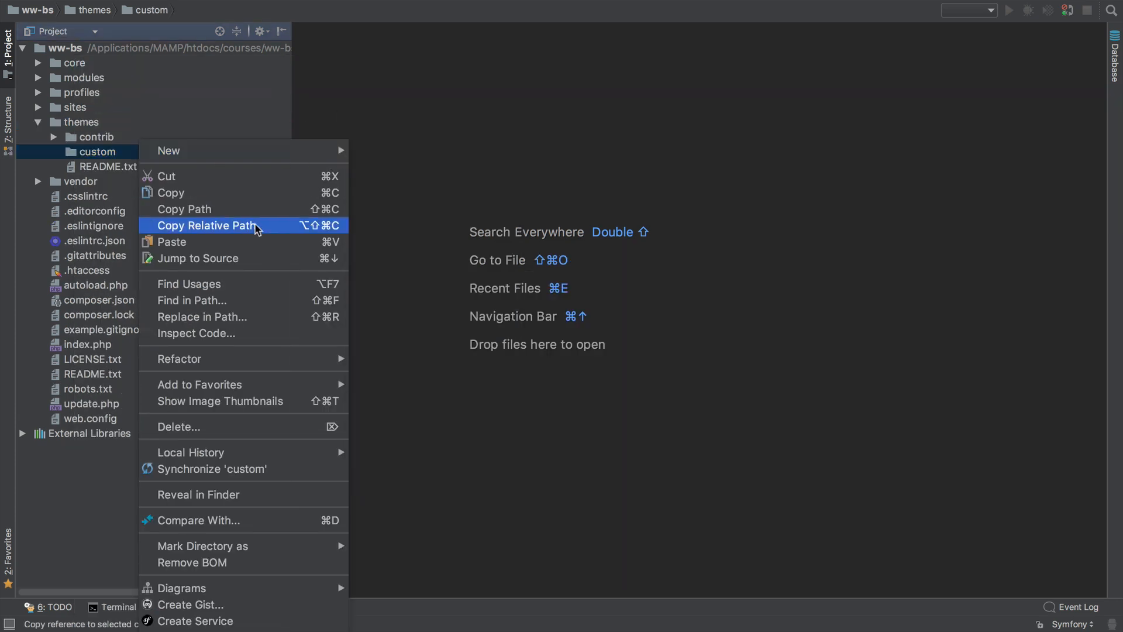
click(216, 241)
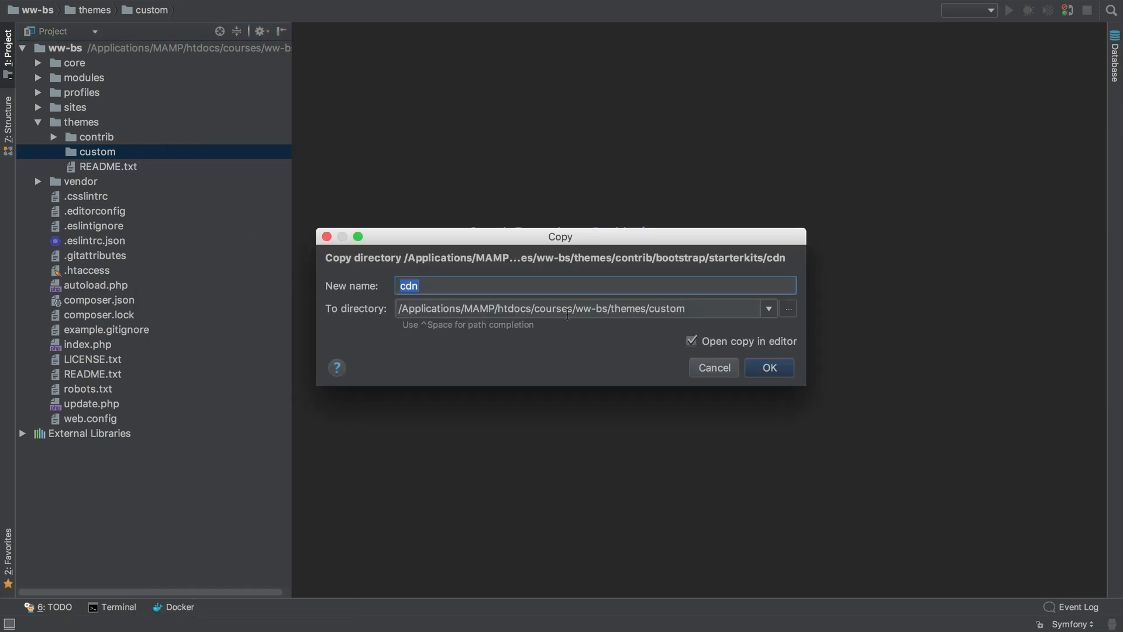
key(Left)
text(bootstrap_)
key(super+a)
key(super+c)
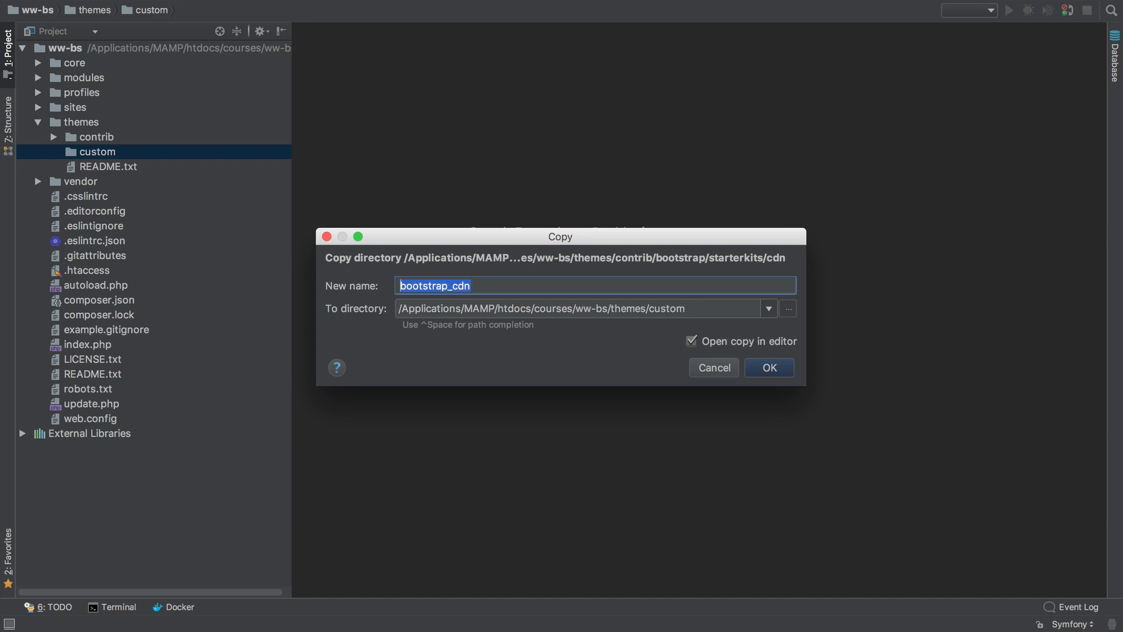
click(769, 367)
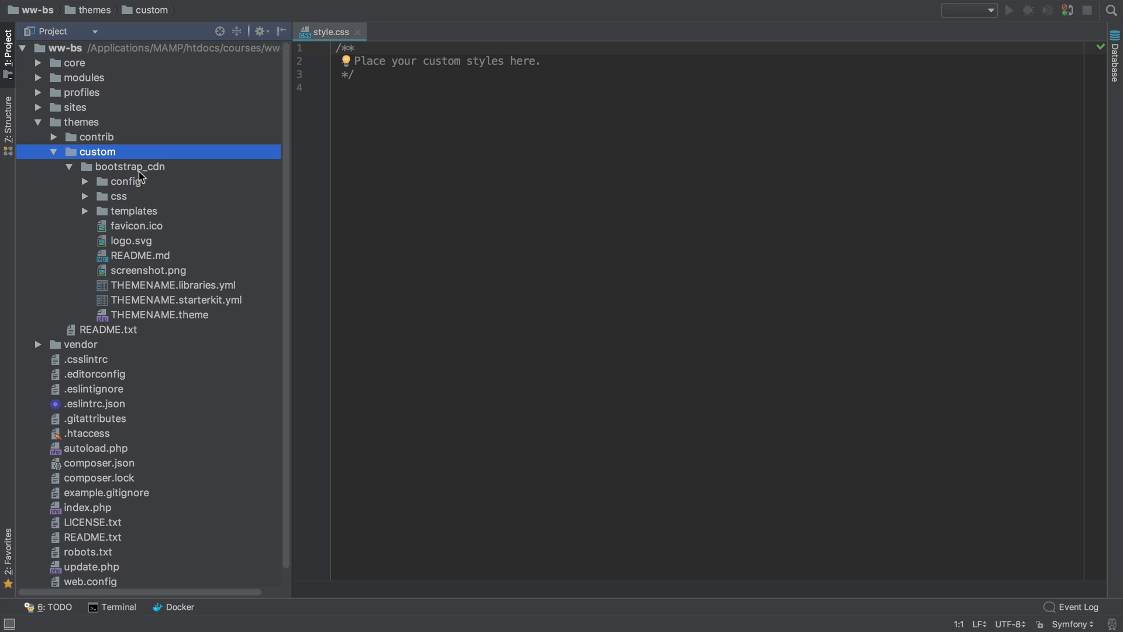
Rename THEMENAME.libraries.yml in the bootstrap_cdn folder to bootstrap_cdn.libraries.yml.
right_click(206, 284)
key(Escape)
right_click(206, 284)
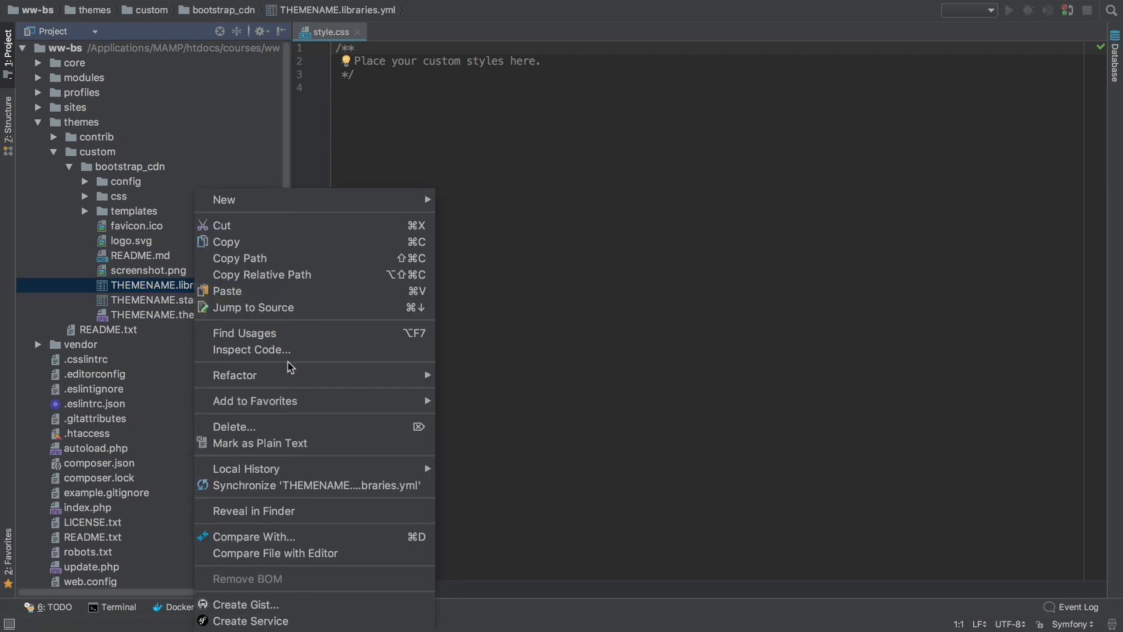
click(465, 372)
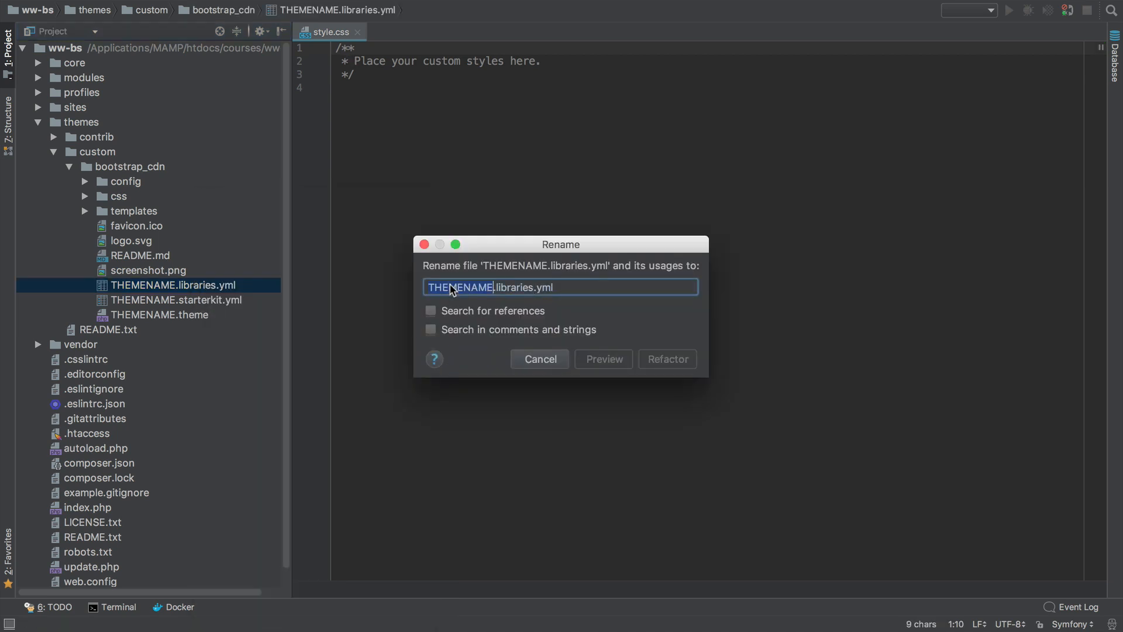
key(super+v)
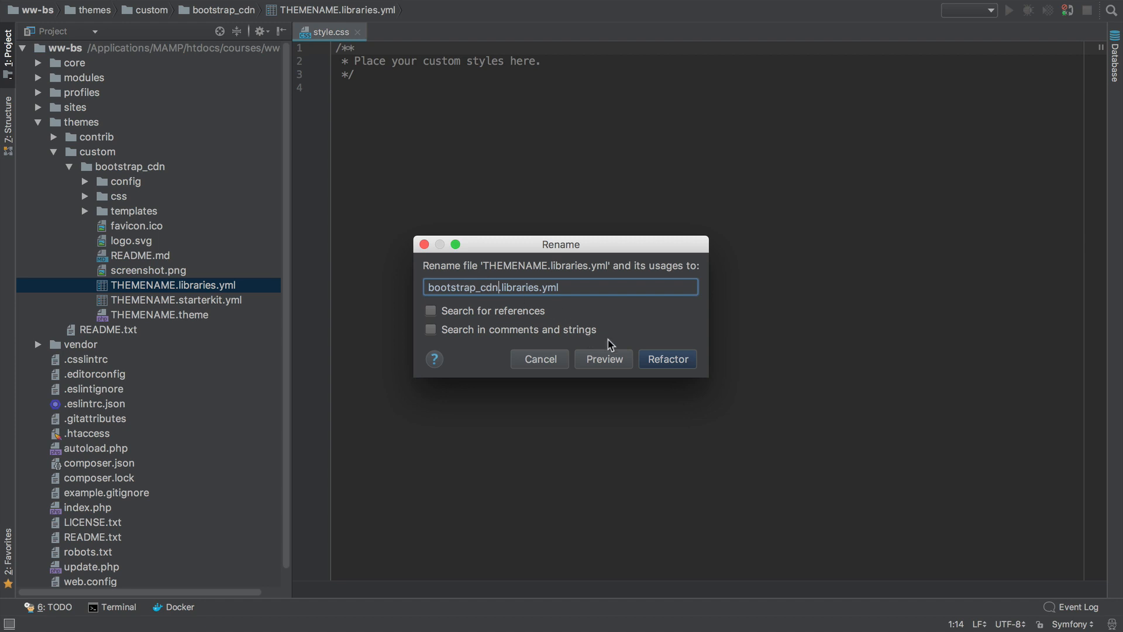
click(649, 358)
Rename THEMENAME.starterkit.yml in the bootstrap_cdn folder to bootstrap_cdn.info.yml.
click(224, 299)
right_click(224, 300)
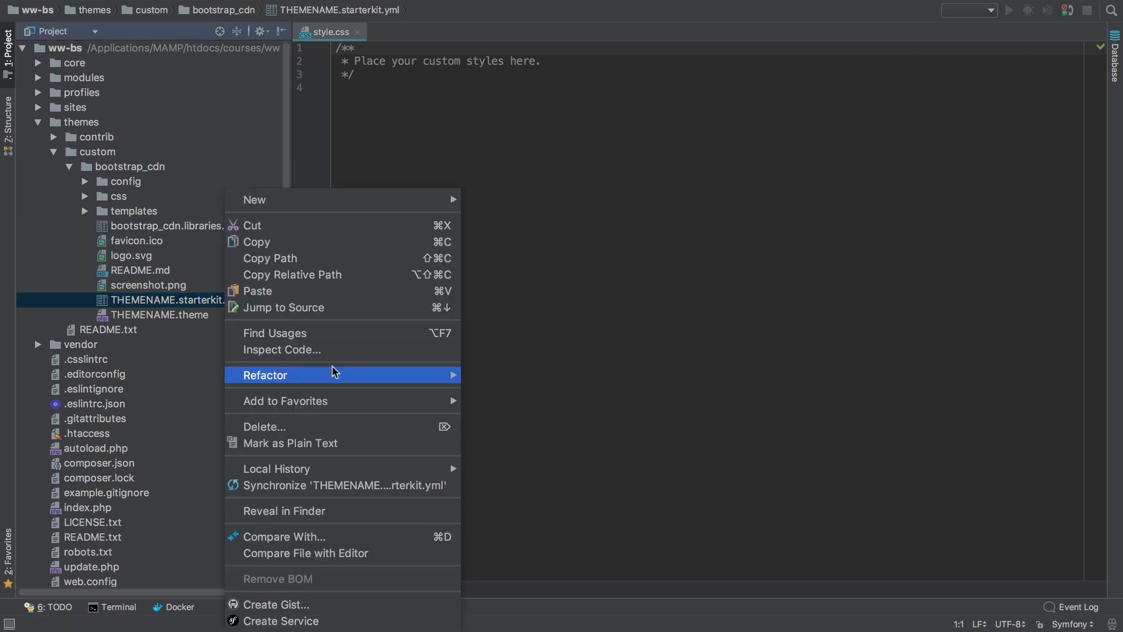
mouse_move(333, 375)
click(523, 380)
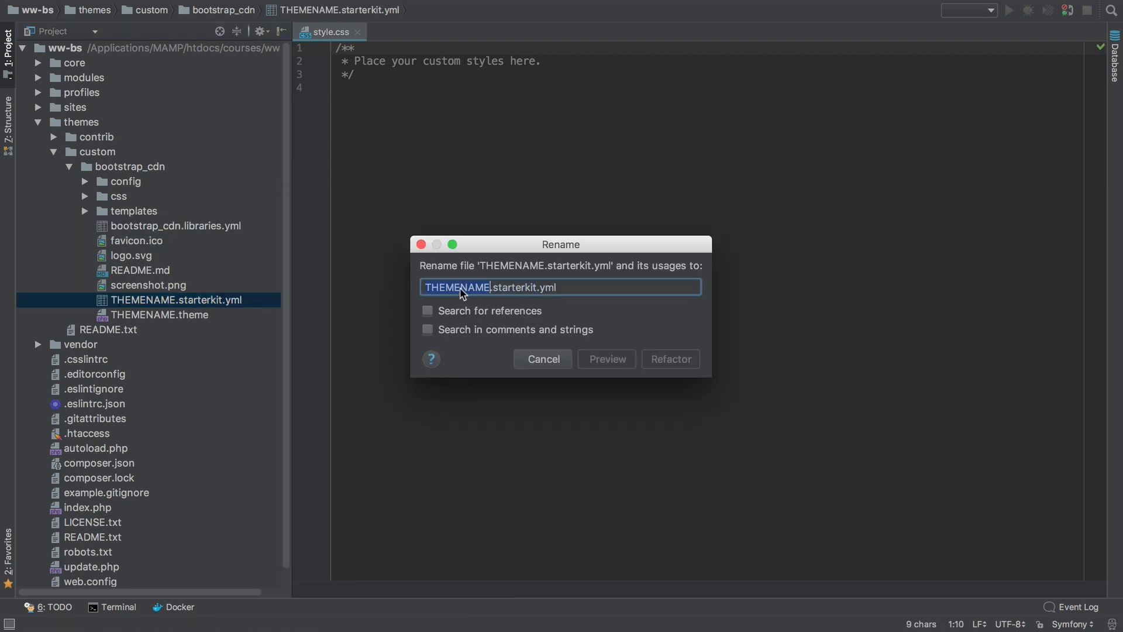
text(bootstrap_cdn)
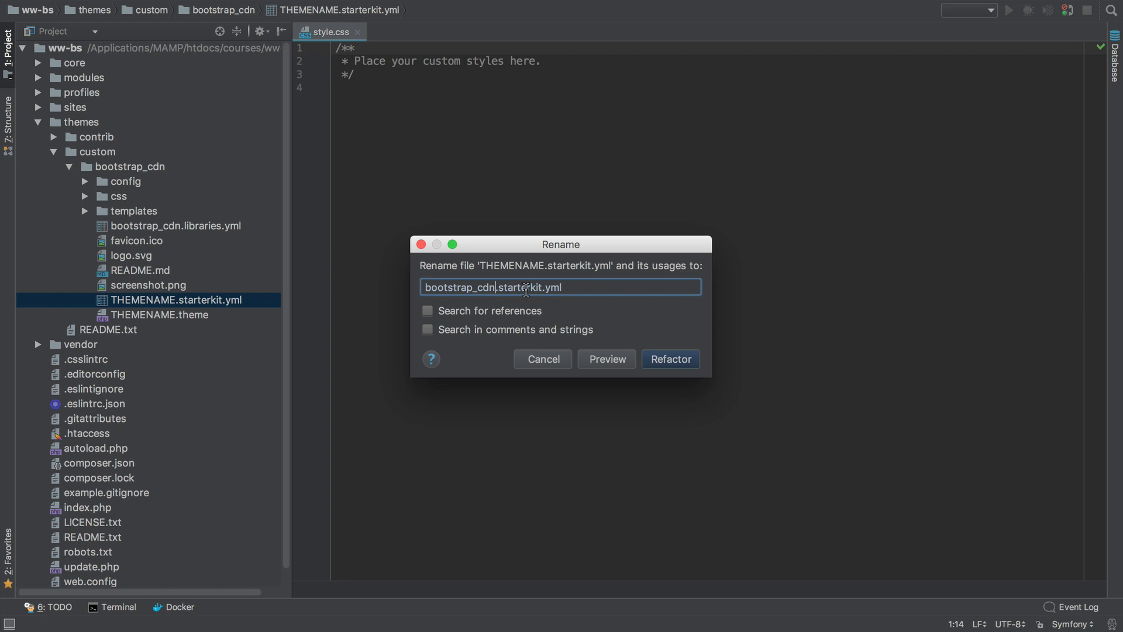
double_click(526, 289)
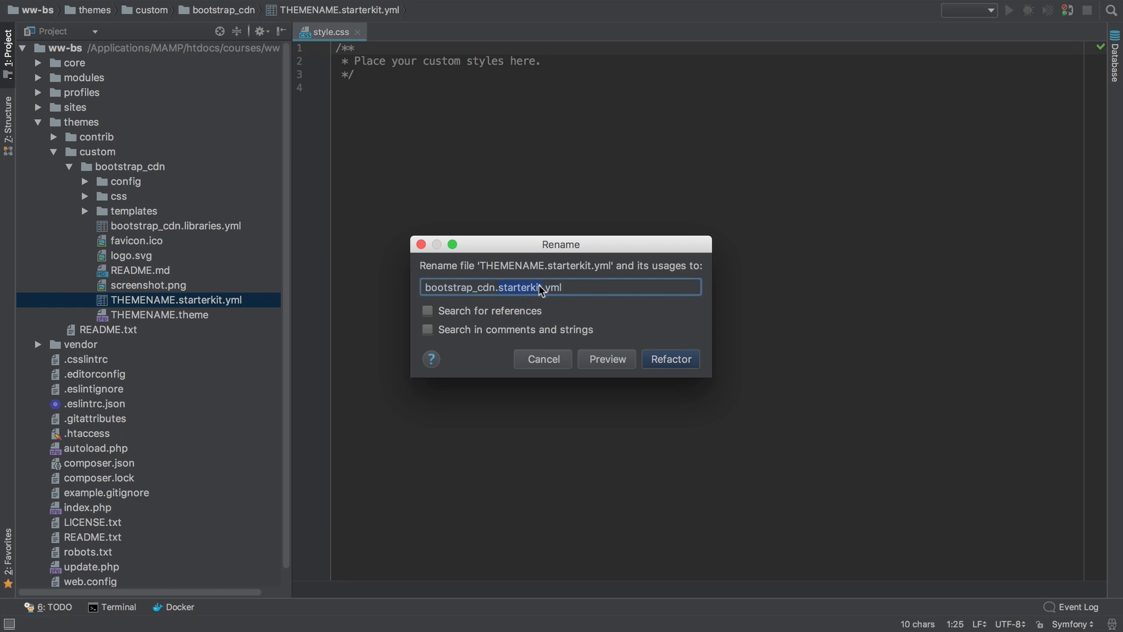
text(info)
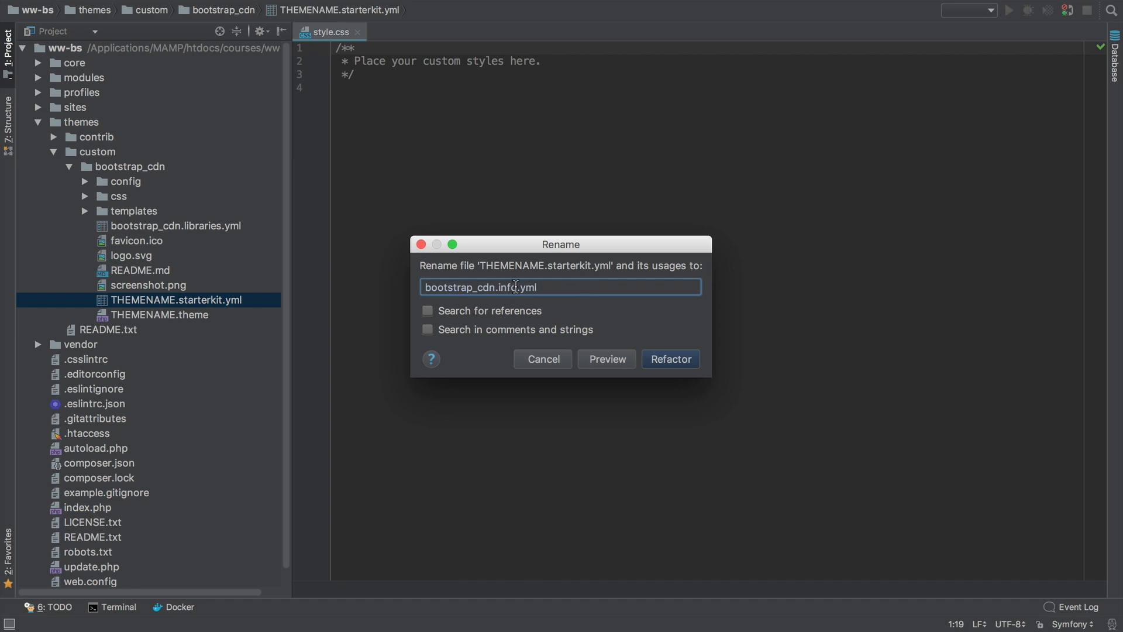
click(658, 359)
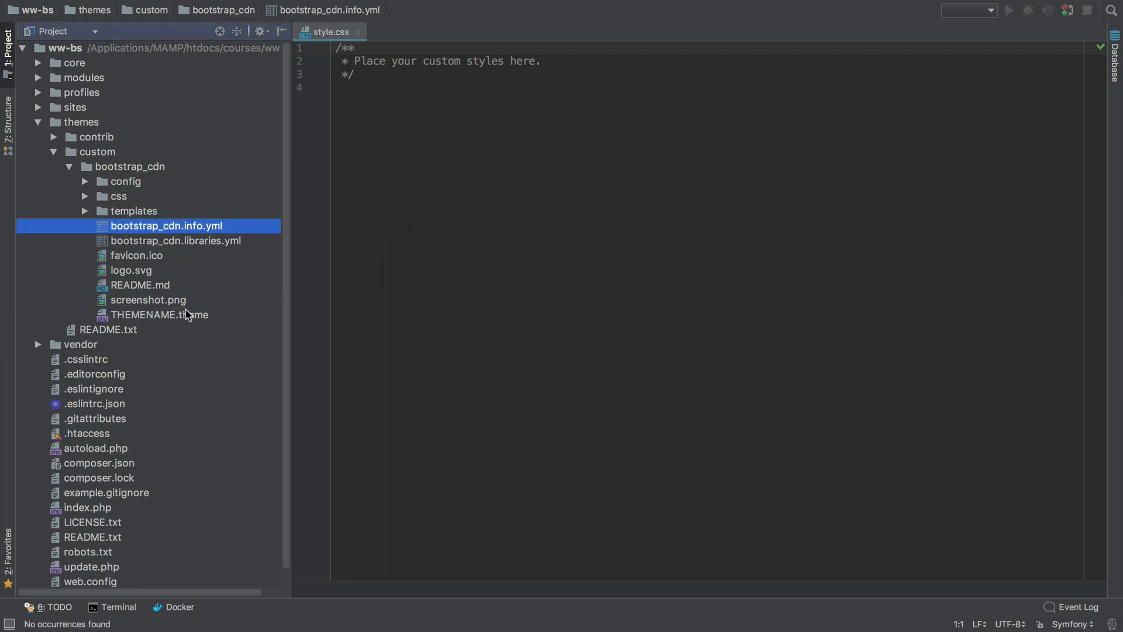
Rename THEMENAME.theme in the bootstrap_cdn folder to bootstrap_cdn.theme.
right_click(187, 314)
mouse_move(226, 261)
click(456, 263)
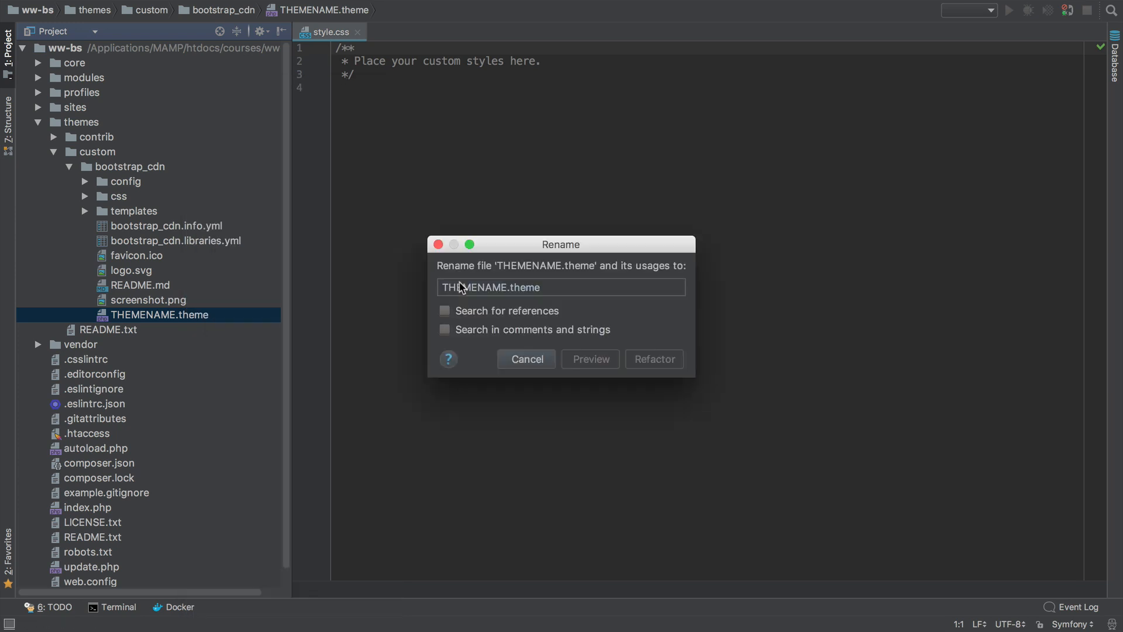
text(bootstrap_cdn)
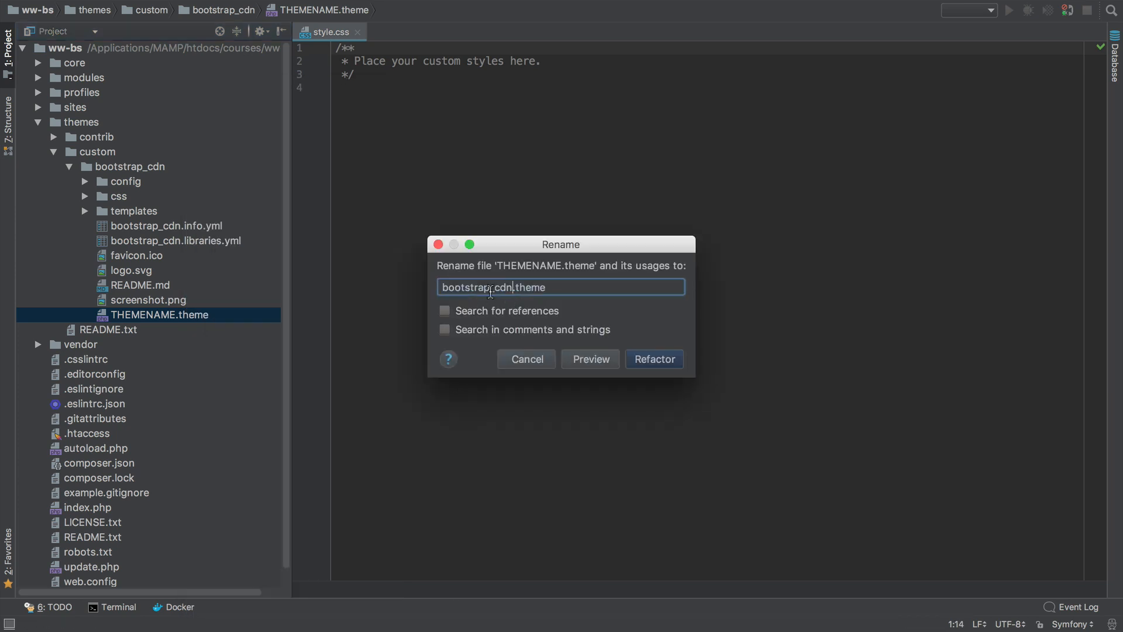
click(645, 359)
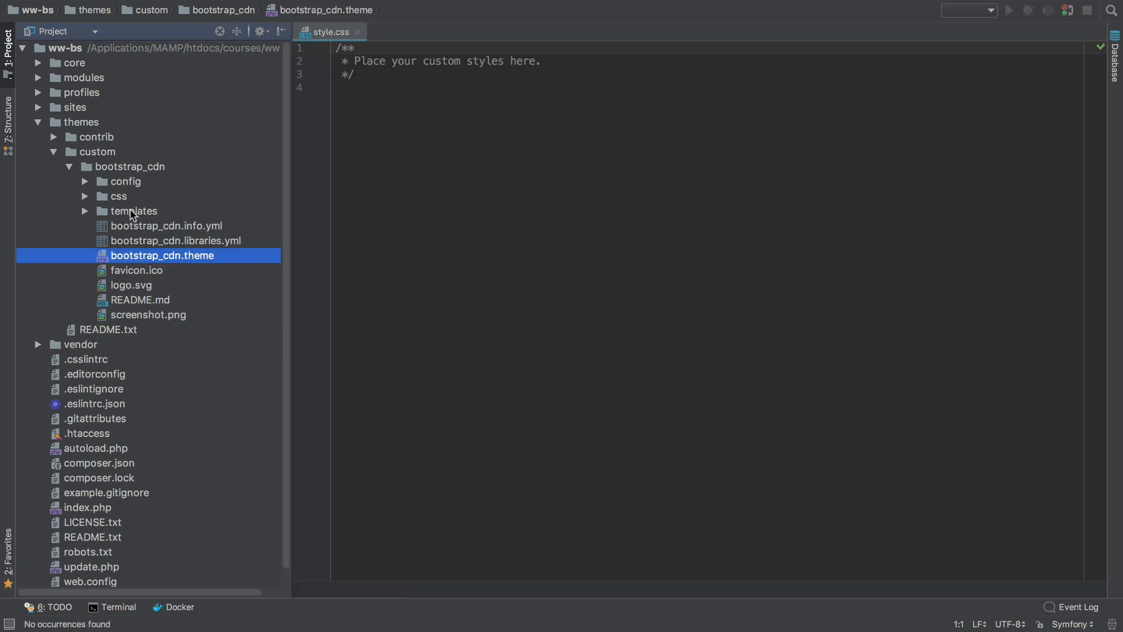
Rename THEMENAME.settings.yml in the theme's config/install folder to bootstrap_cdn.settings.yml.
click(86, 182)
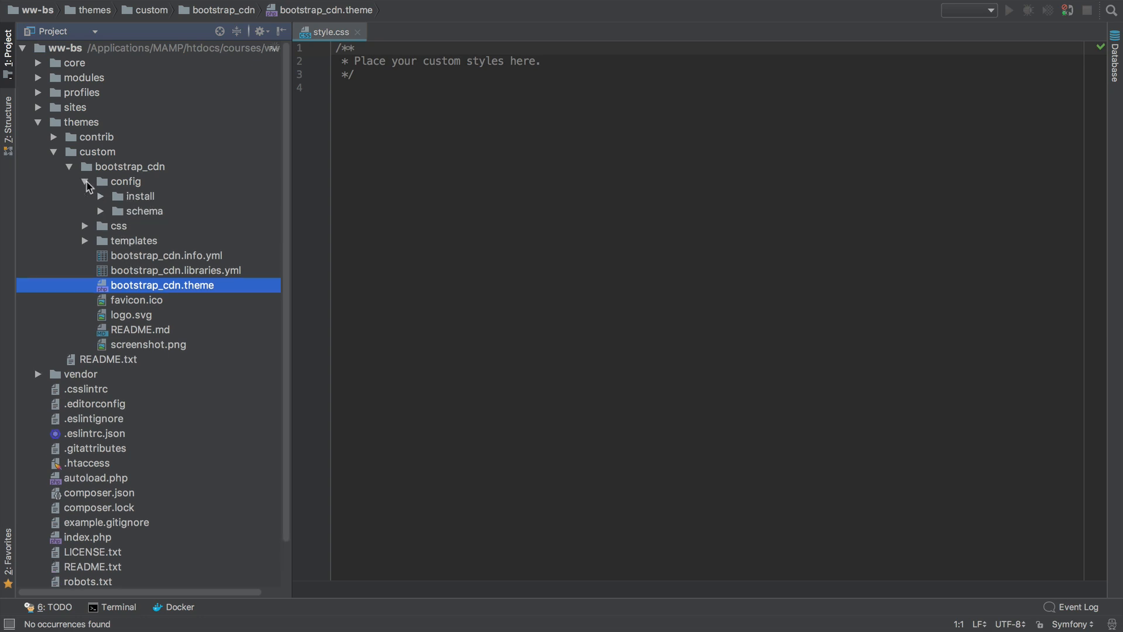
click(100, 197)
click(165, 212)
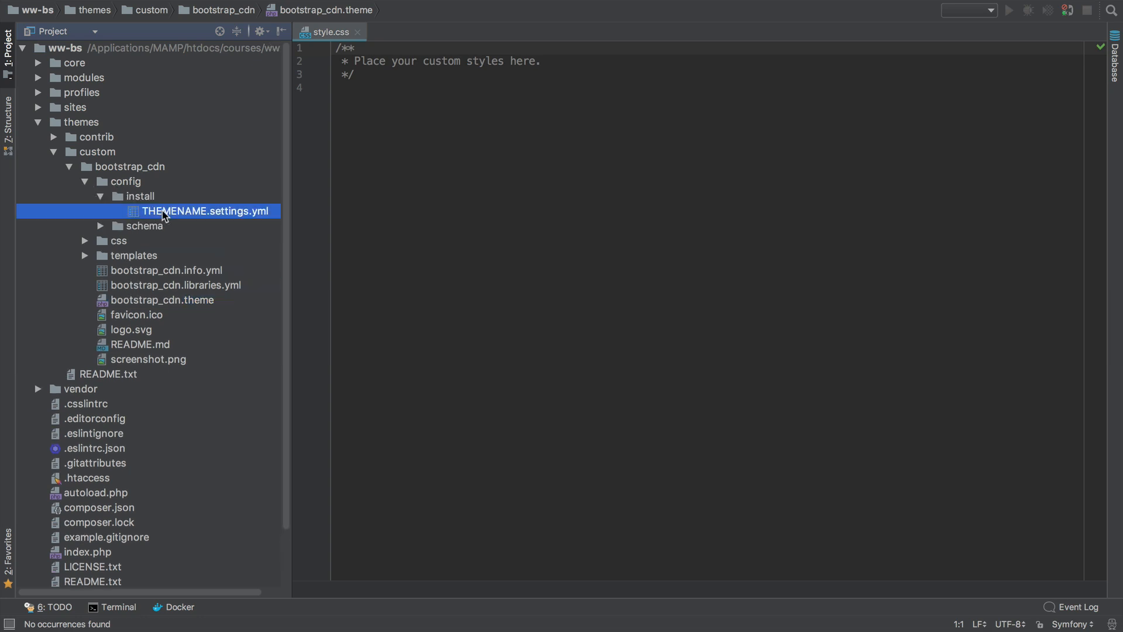
right_click(182, 216)
mouse_move(410, 375)
click(515, 373)
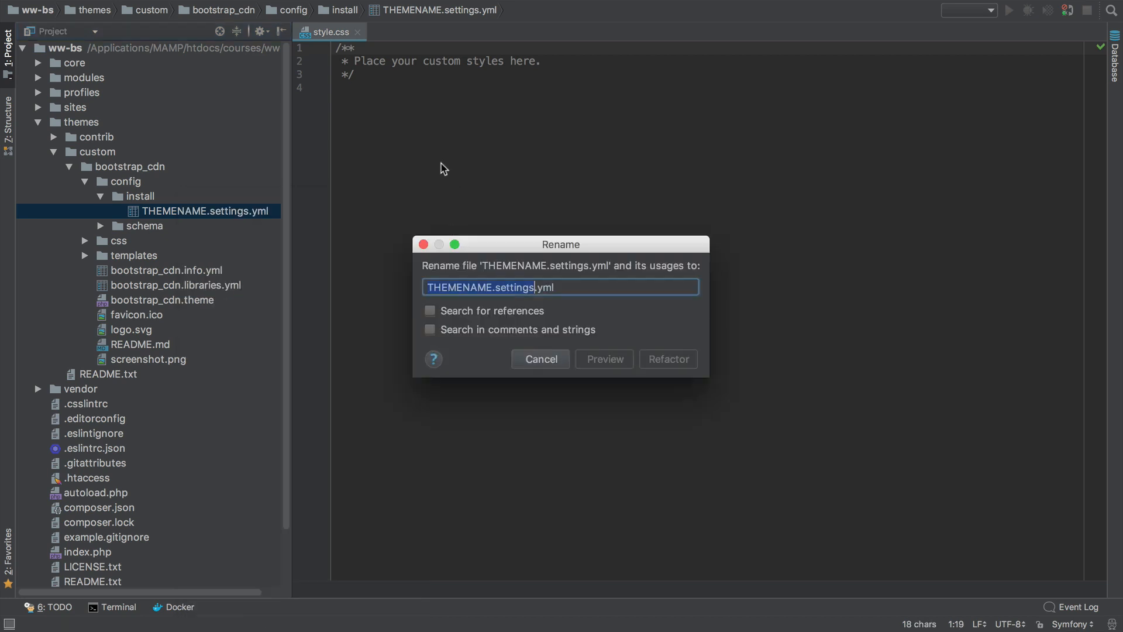
double_click(477, 287)
text(bootstrap_cdn)
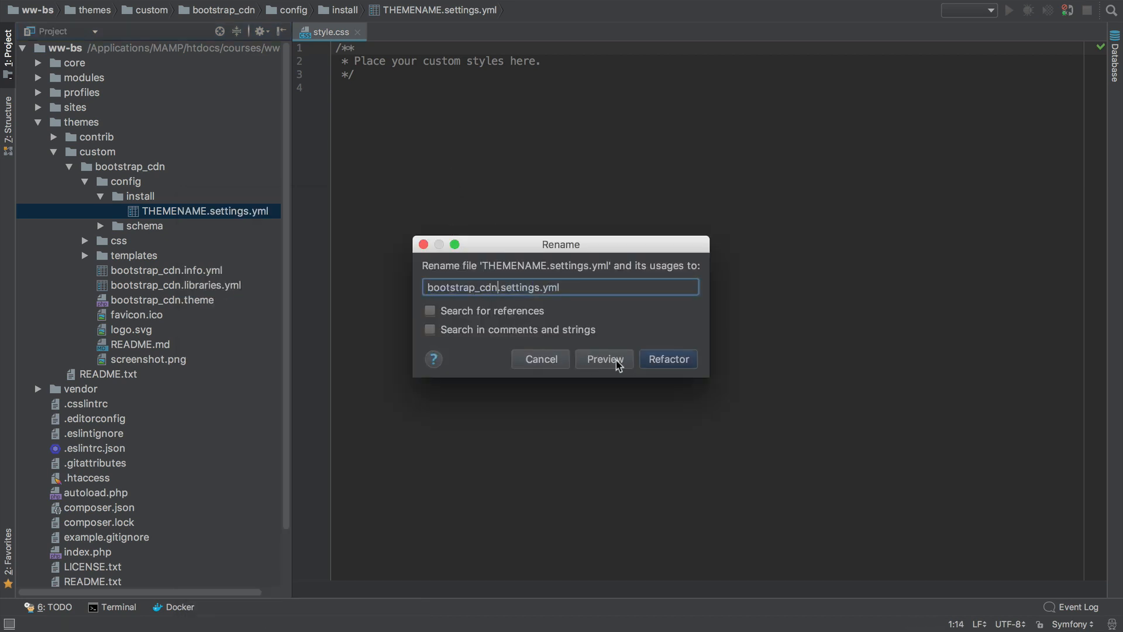
click(678, 359)
Rename THEMENAME.schema.yml in the theme's config/schema folder to bootstrap_cdn.schema.yml.
click(101, 226)
click(162, 241)
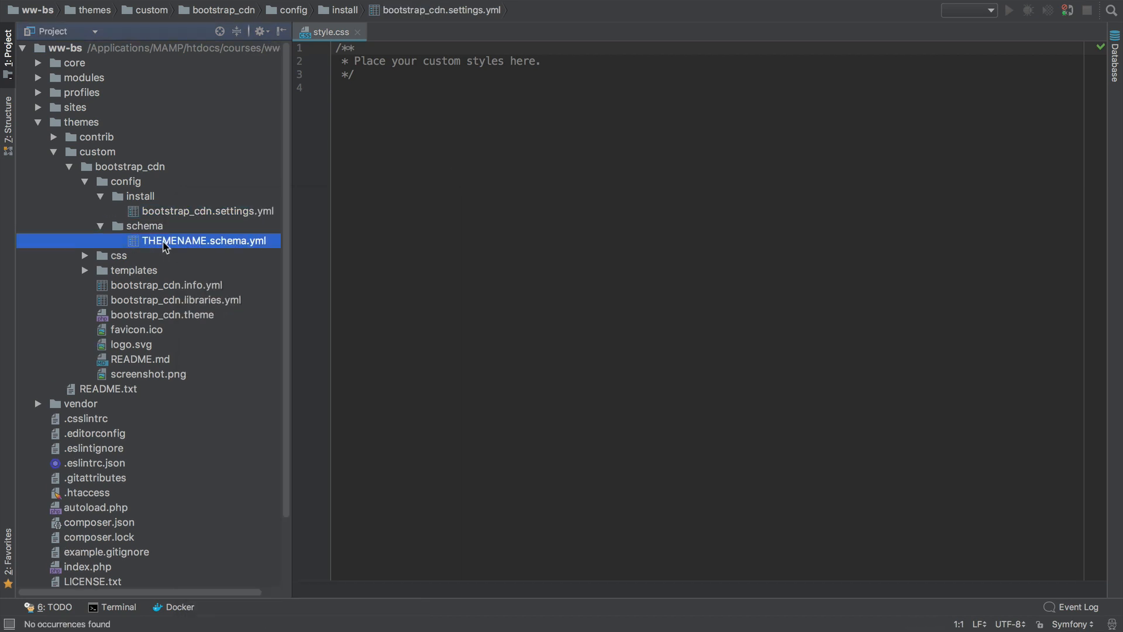
right_click(162, 241)
mouse_move(387, 371)
click(445, 371)
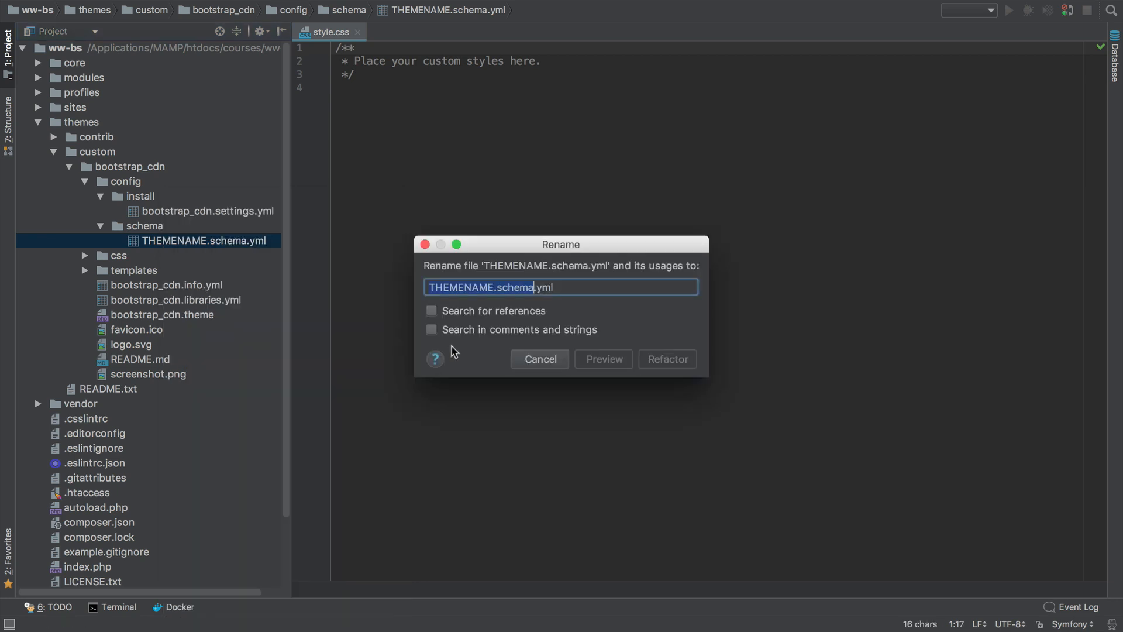
double_click(468, 288)
text(bootstrap_cdn)
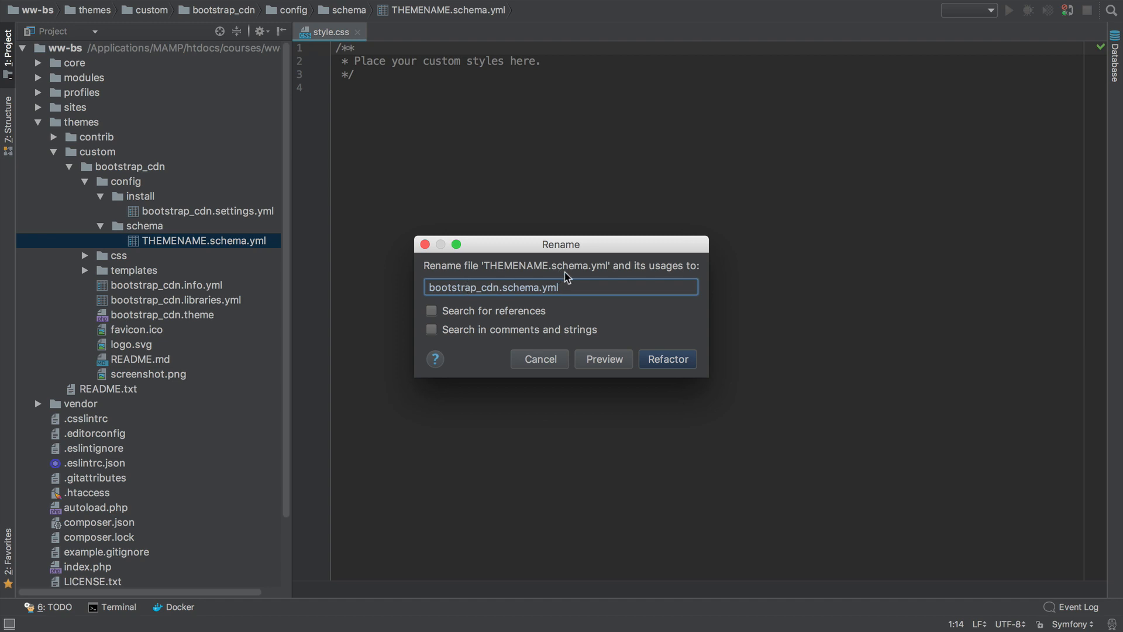
click(668, 360)
View bootstrap_cdn.settings.yml, and in bootstrap_cdn.schema.yml replace THEMENAME in the settings key with bootstrap_cdn.
double_click(201, 212)
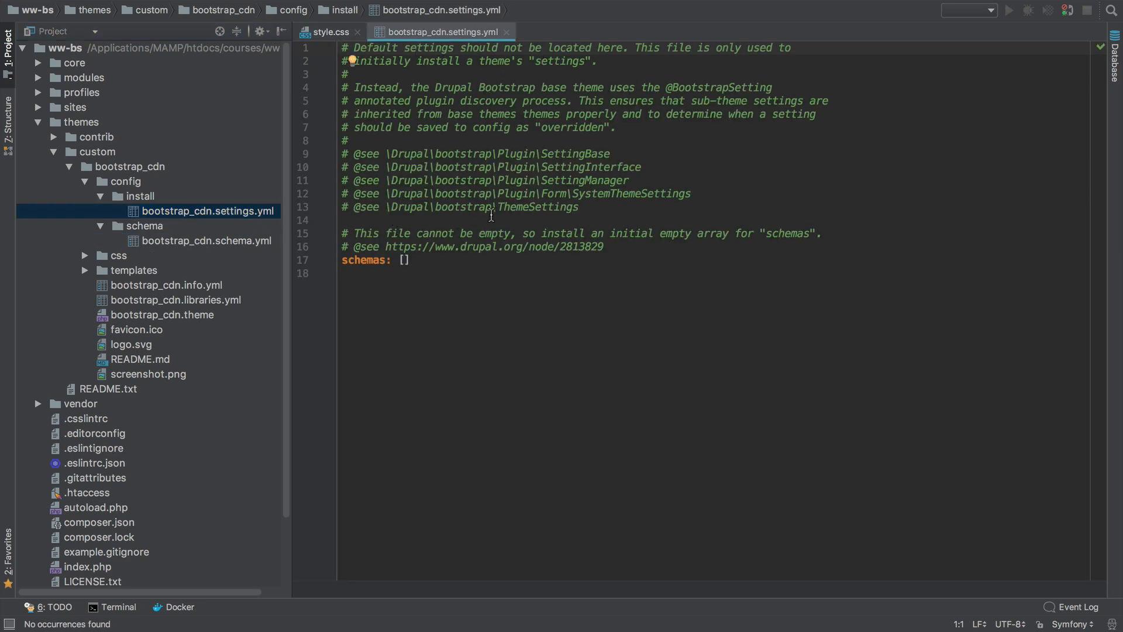
click(232, 249)
double_click(231, 250)
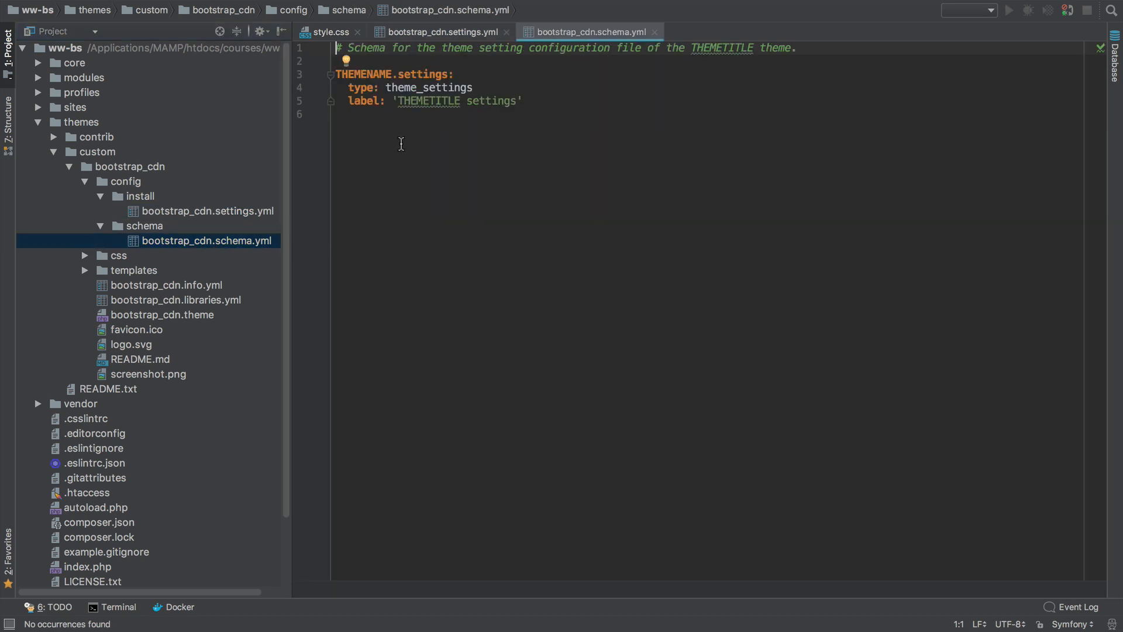
double_click(379, 77)
text(bootstrap_cdn)
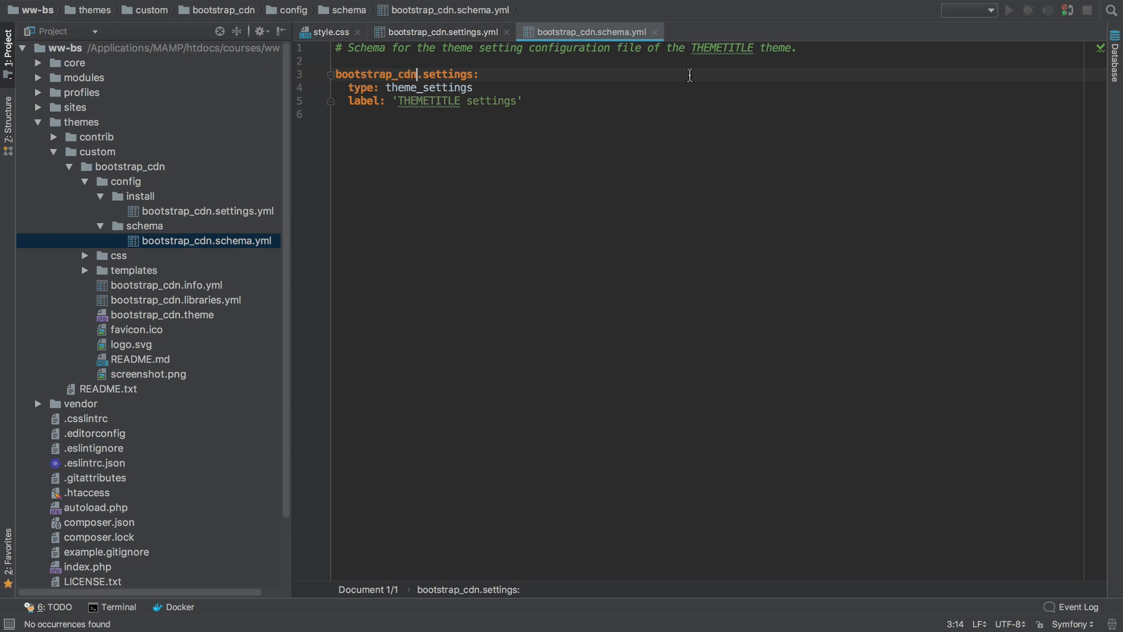
Replace the THEMETITLE placeholders in the schema file's comment and settings label with Bootstrap CDN.
double_click(706, 53)
text(Bootst)
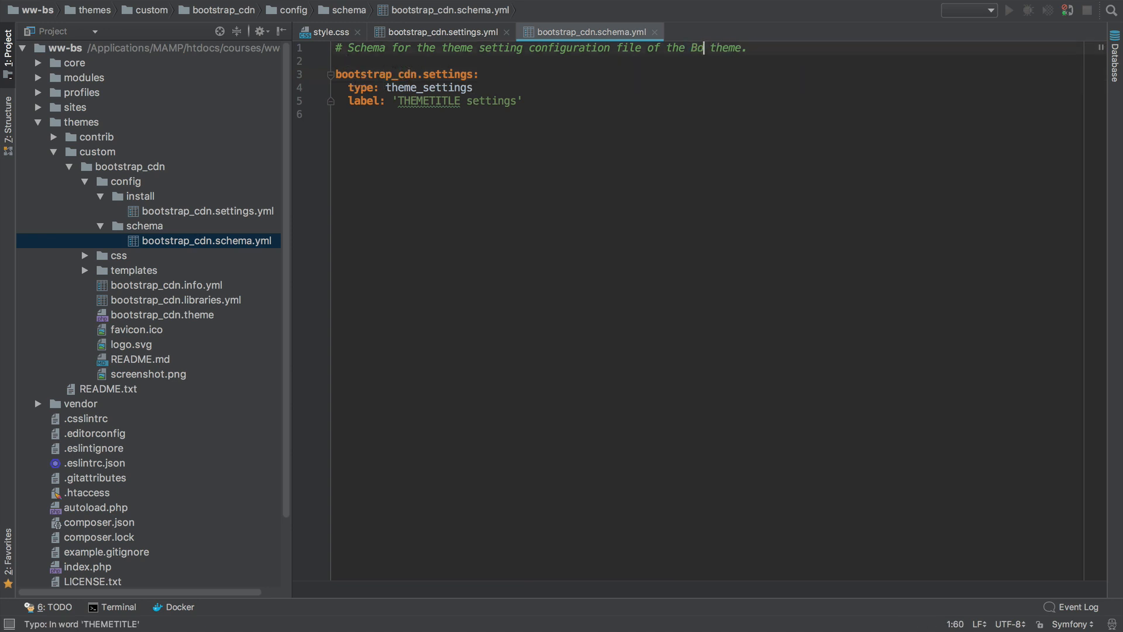
text(rap C)
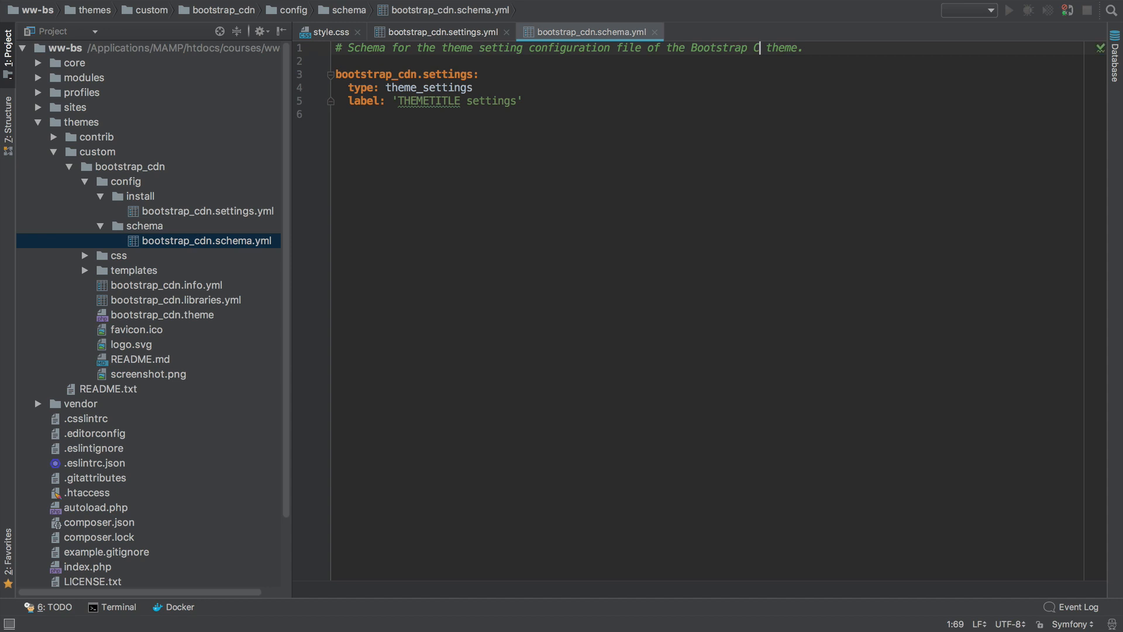
text(DN)
double_click(433, 103)
text(Bootstrap C)
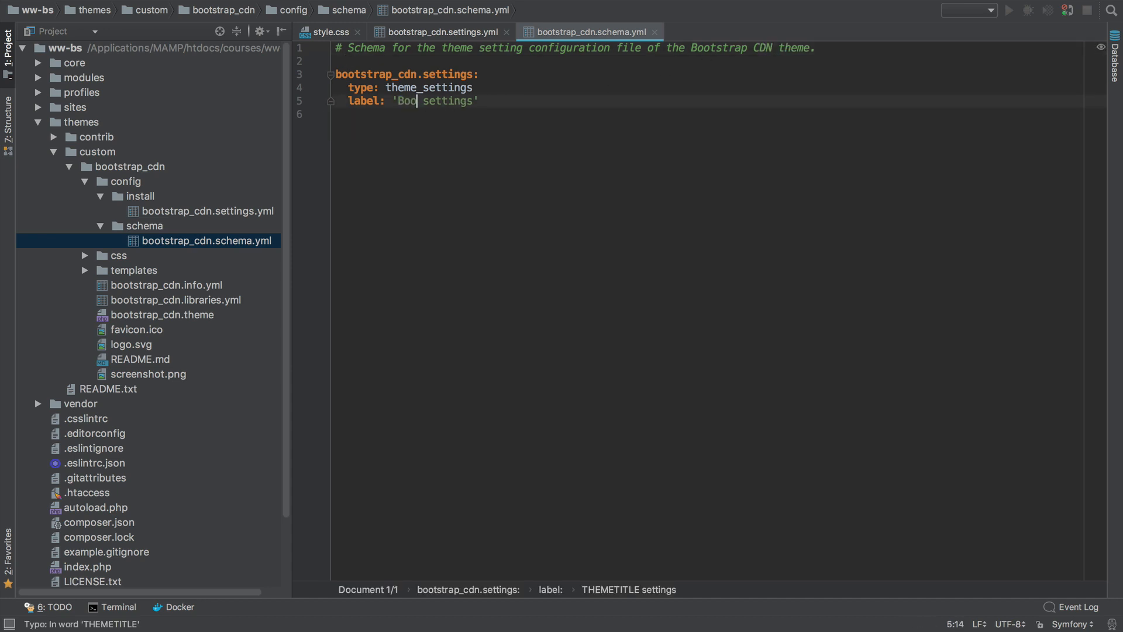
text(DN)
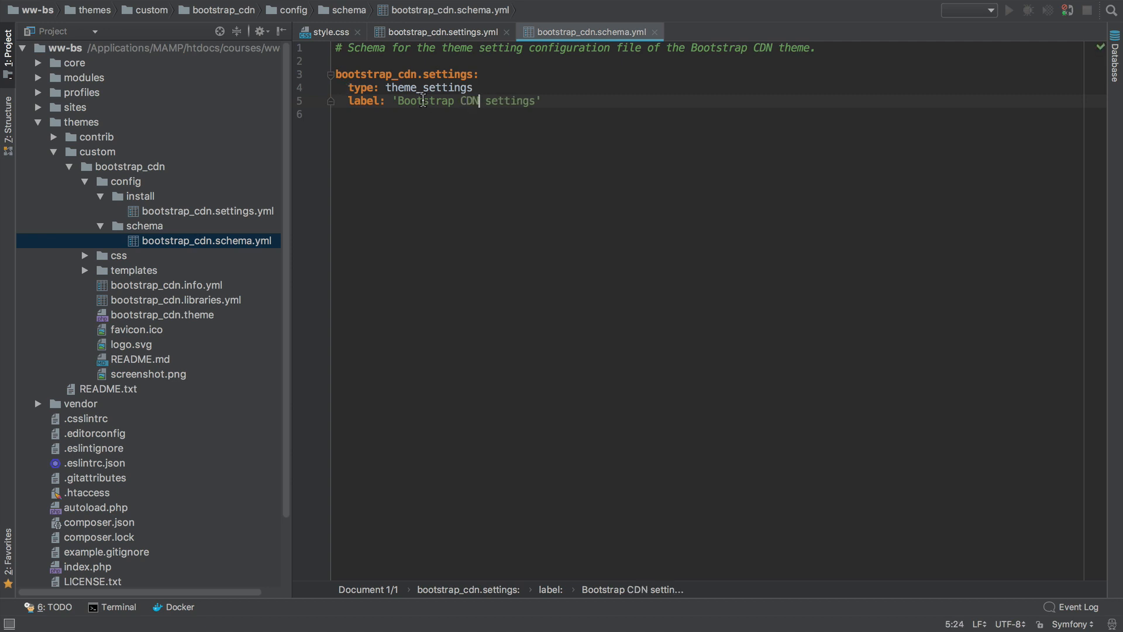
Collapse the theme's config folder and set the theme name in bootstrap_cdn.info.yml to 'Bootstrap CDN'.
click(100, 199)
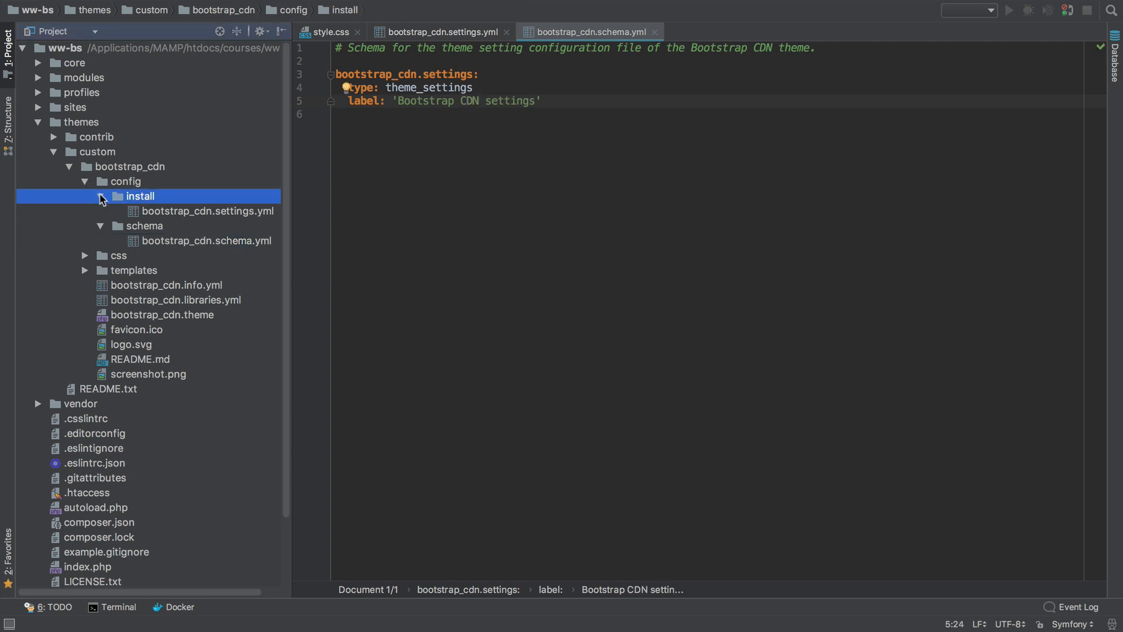
click(101, 197)
click(101, 212)
click(85, 182)
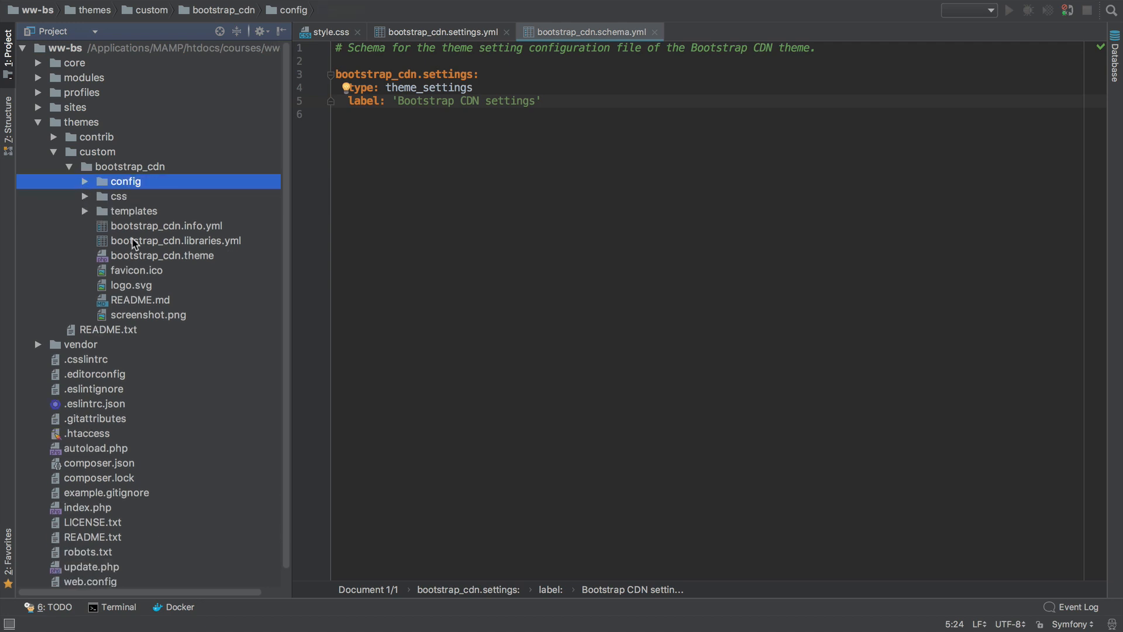
double_click(138, 226)
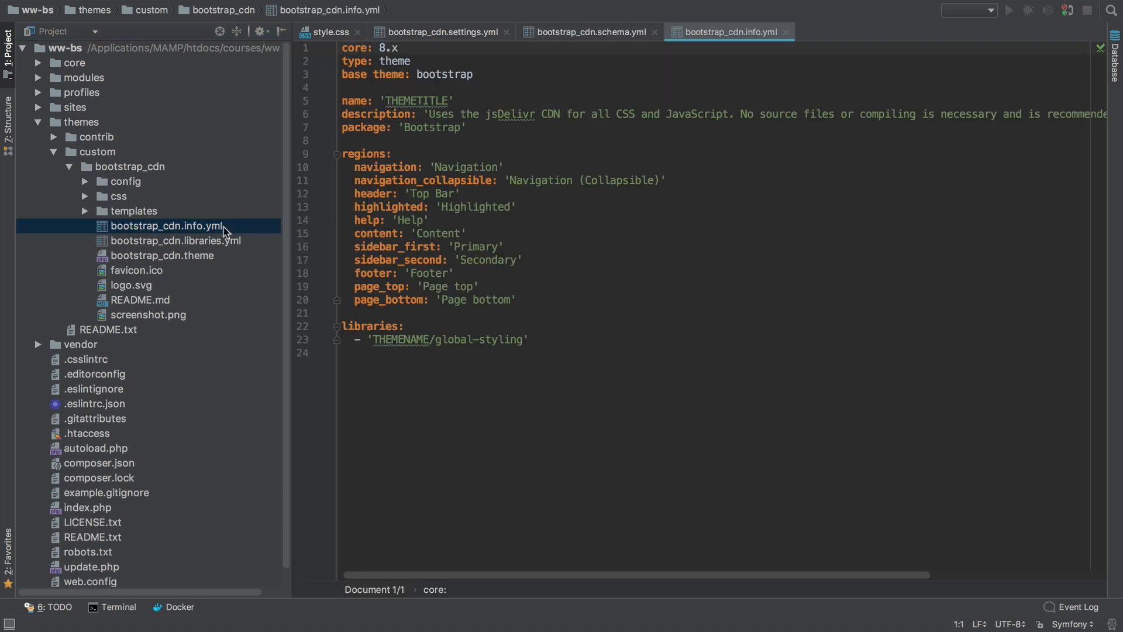
double_click(417, 100)
text(B)
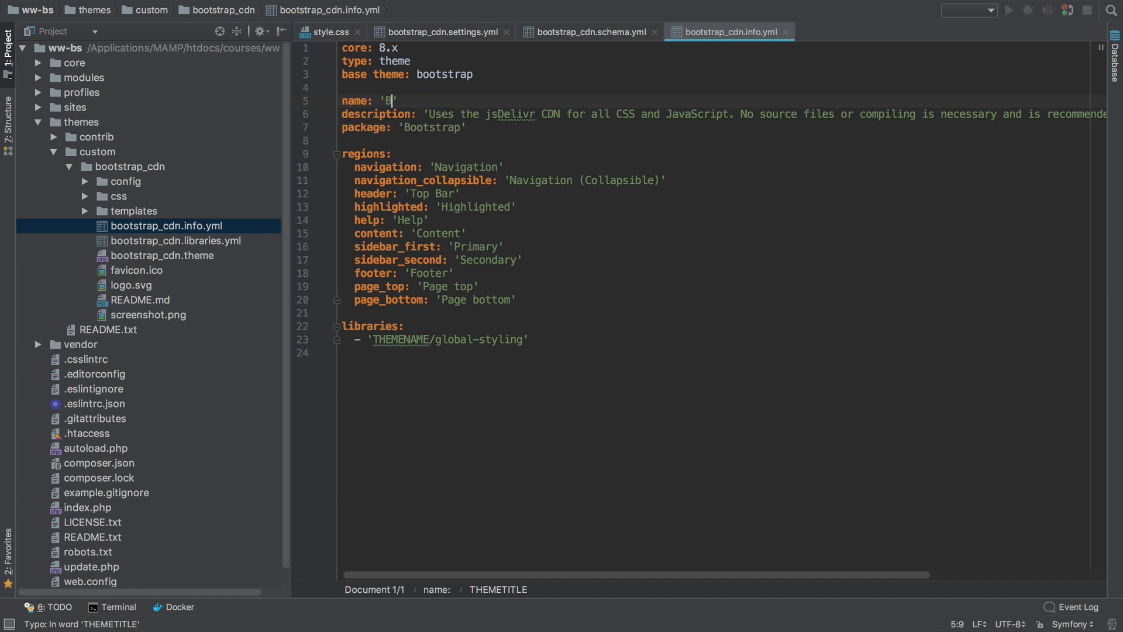
text(ootstrap CDN)
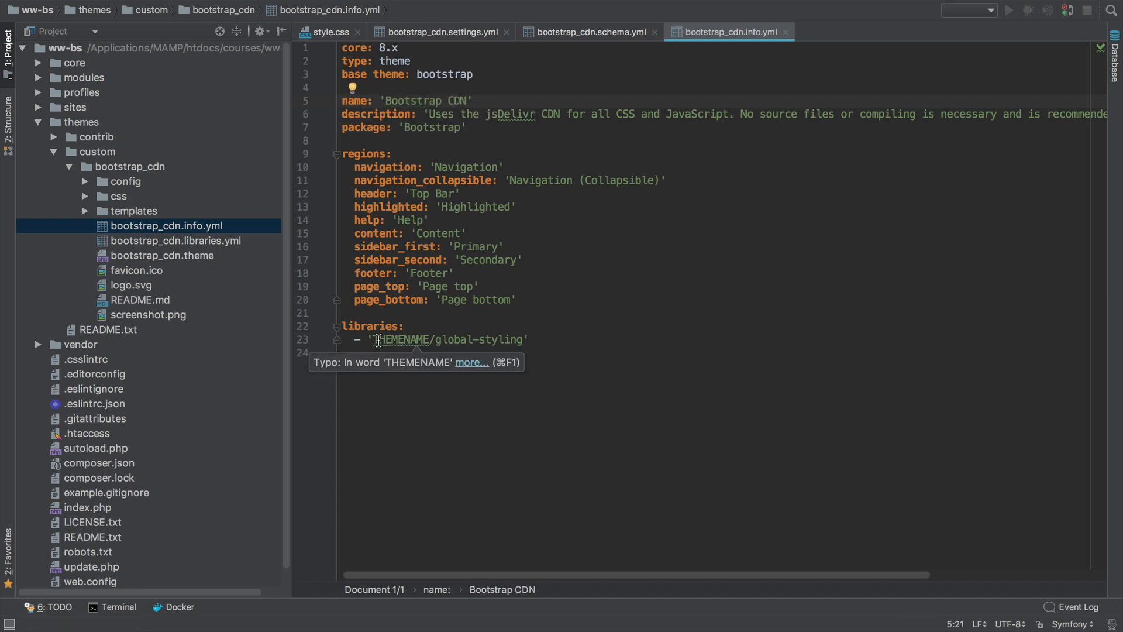
Replace THEMENAME in the info file's global-styling library entry with bootstrap_cdn.
click(375, 340)
double_click(375, 339)
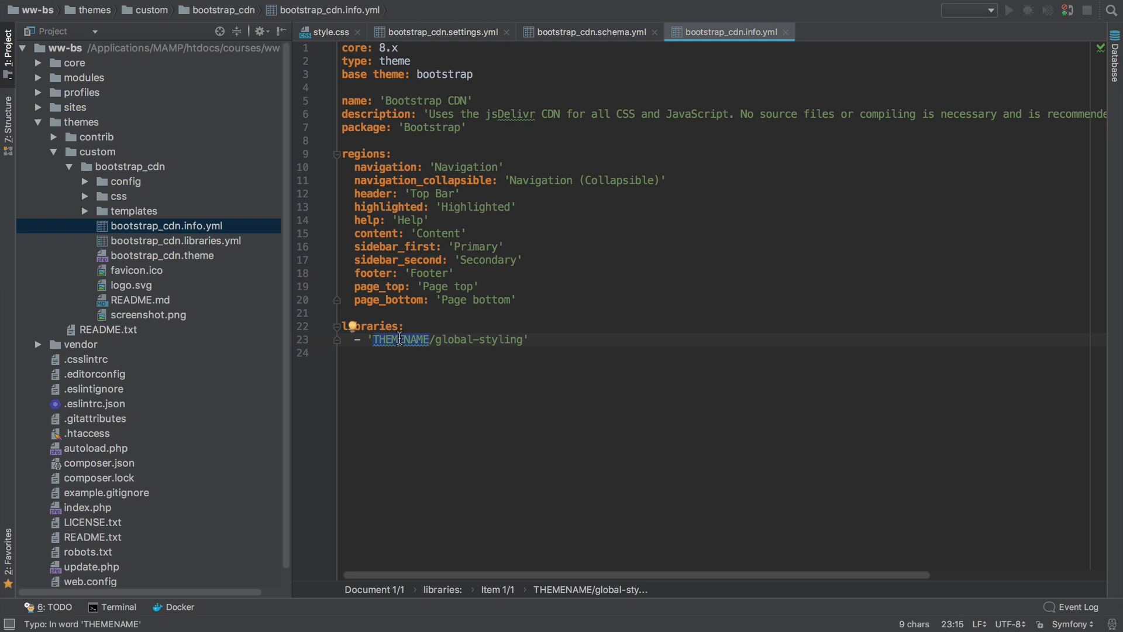
text(bootstrap)
text(_cdn)
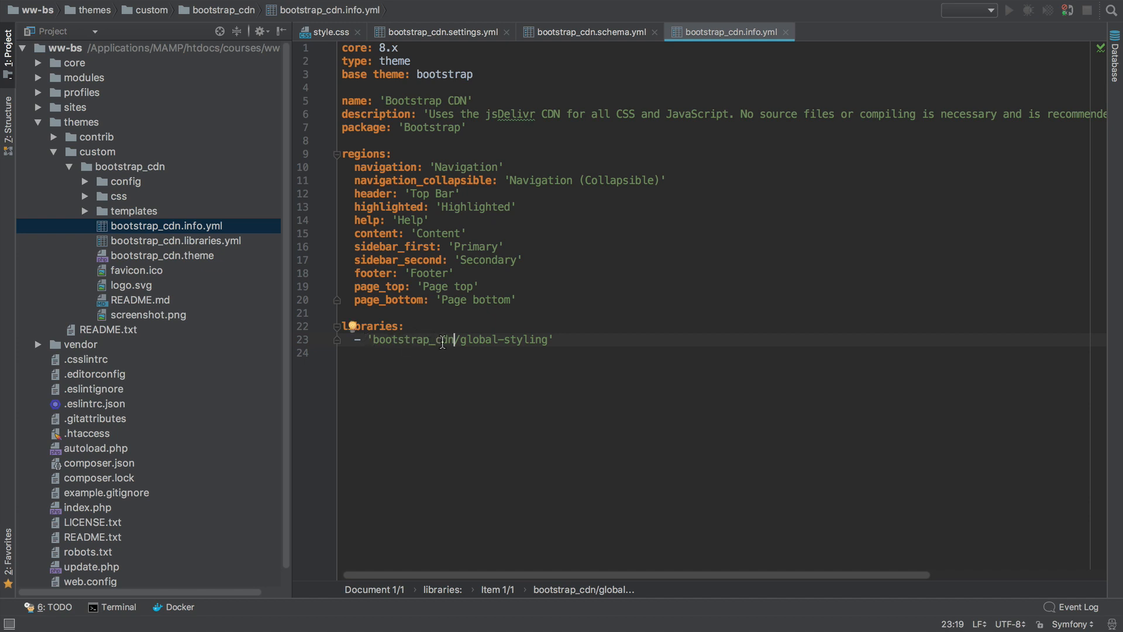
Examine the contents of bootstrap_cdn.libraries.yml and bootstrap_cdn.theme for remaining placeholders.
double_click(199, 240)
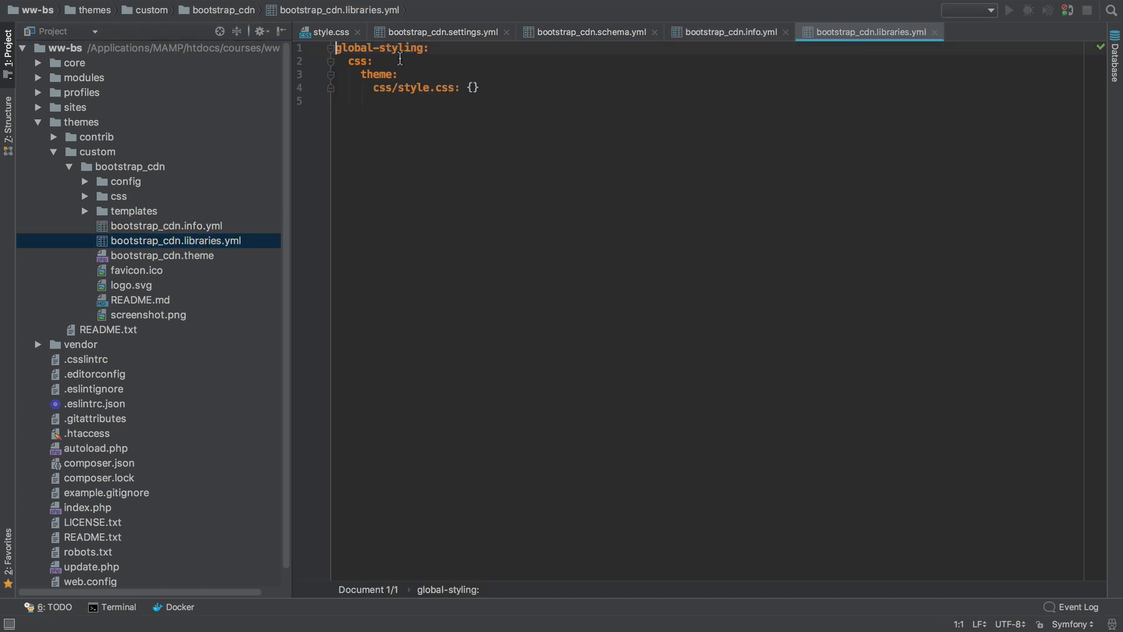
double_click(187, 258)
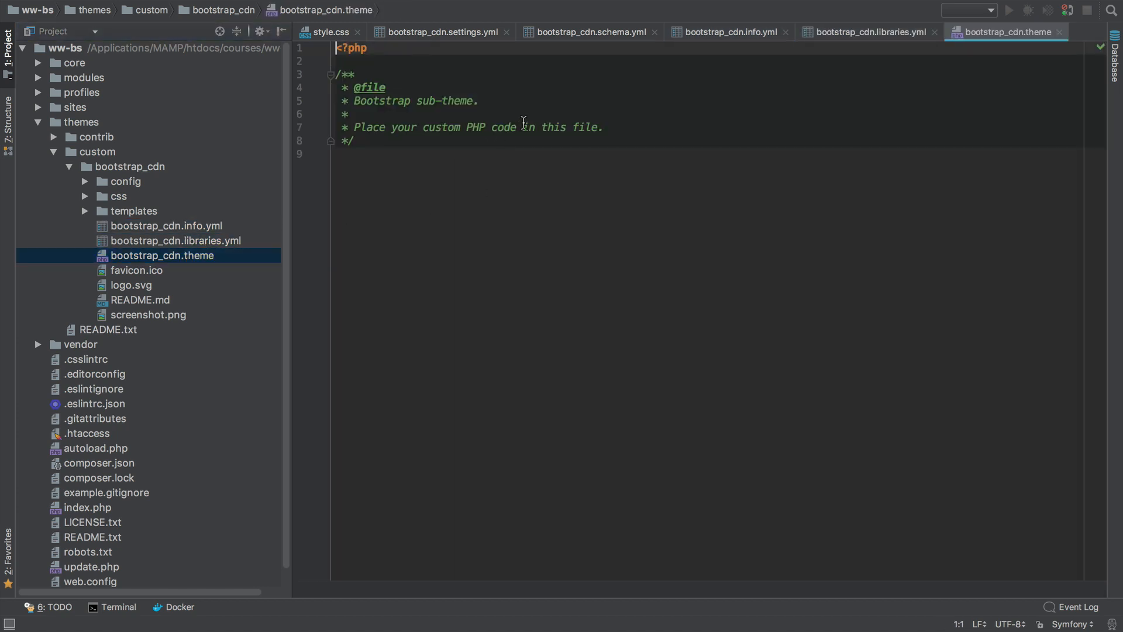
click(163, 168)
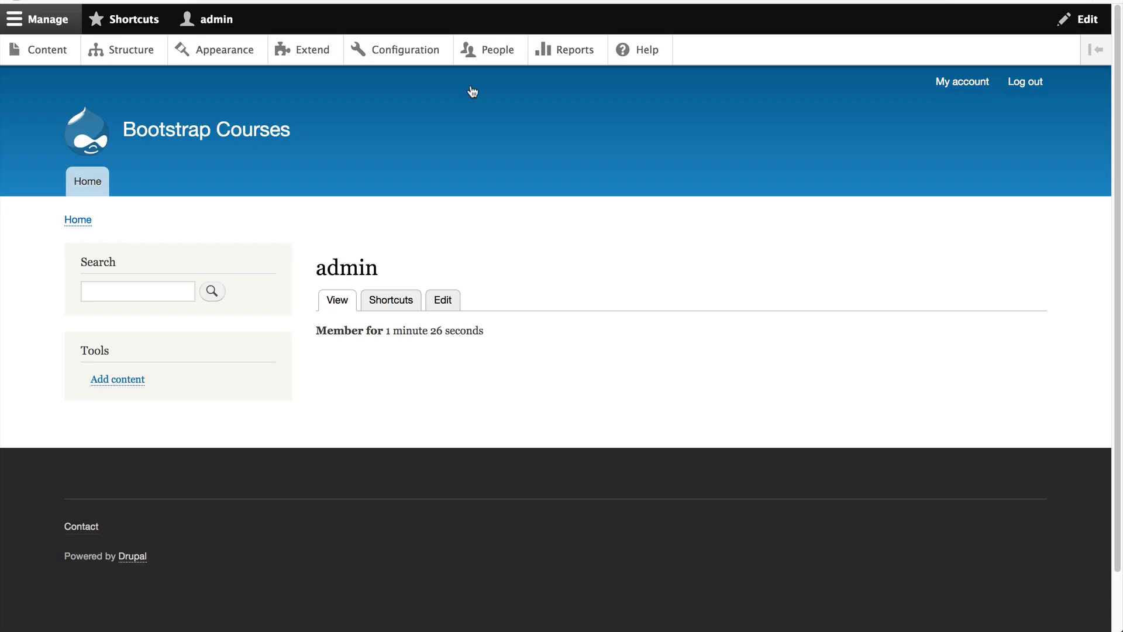
Switch to the Drupal site in the browser and install the Bootstrap CDN theme as the default.
click(234, 50)
scroll(261, 204, down, 10)
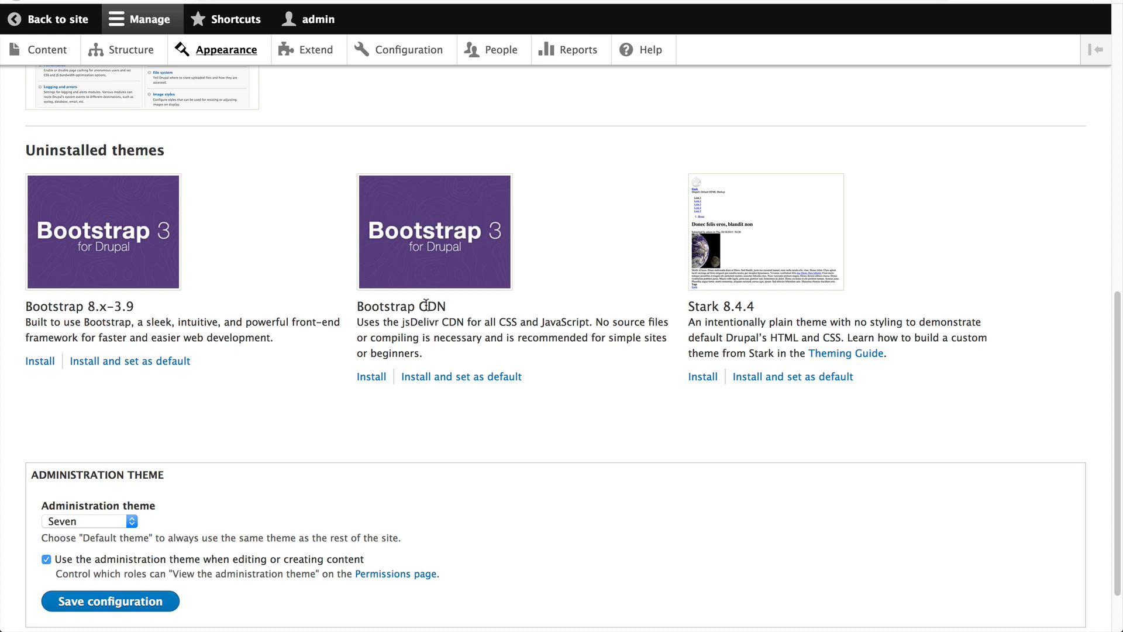
click(419, 380)
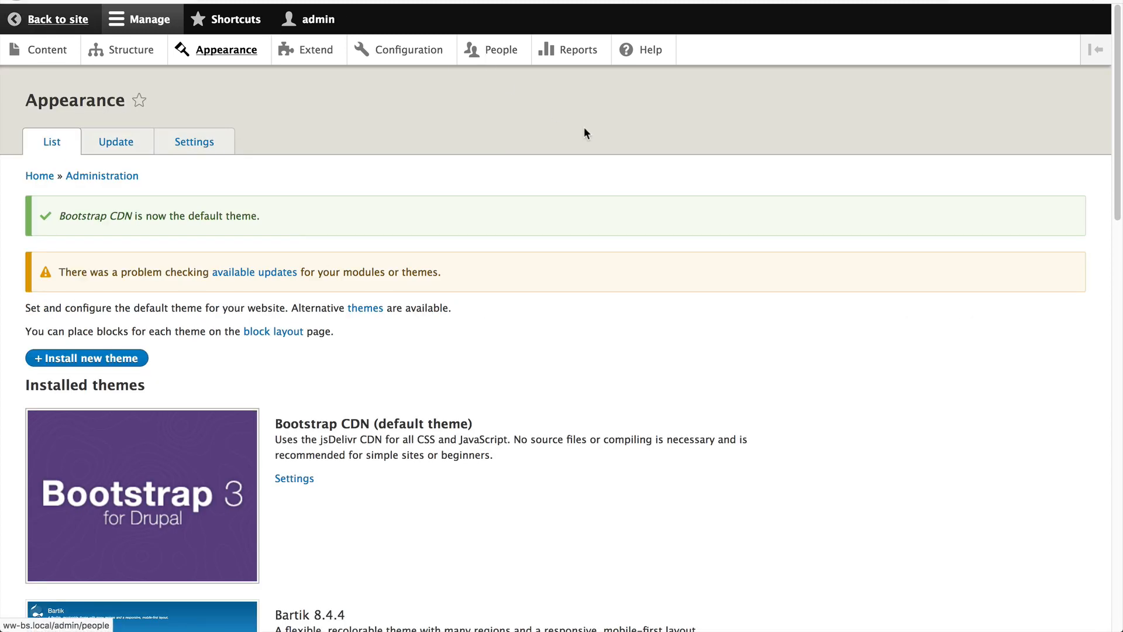
View the site in the Bootstrap CDN theme and examine its block placement on the Block layout page.
key(Return)
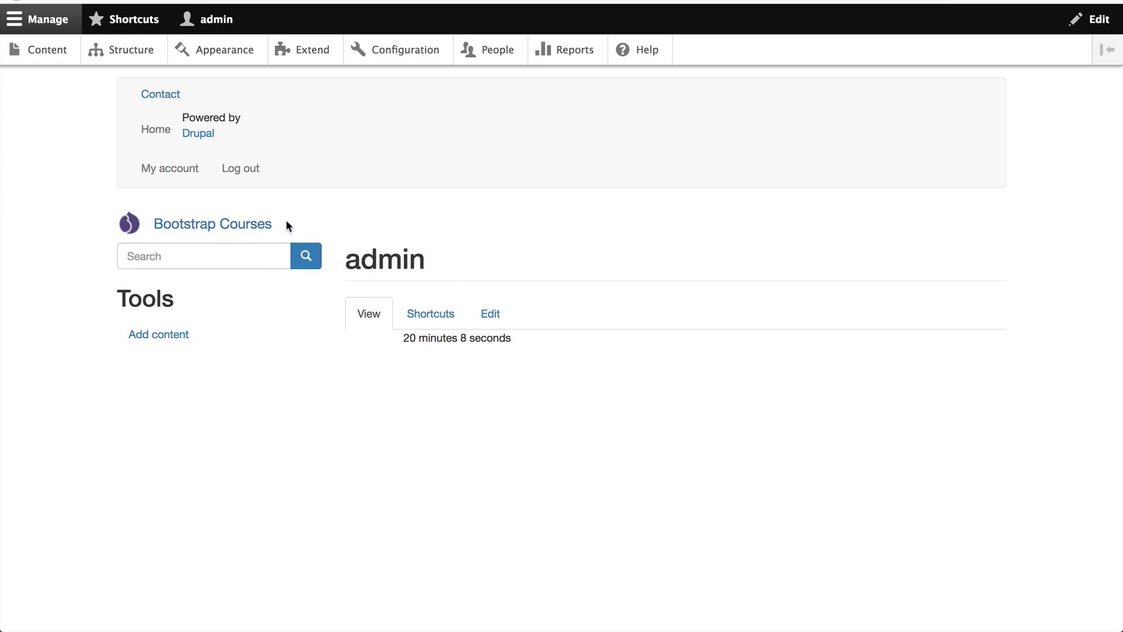
click(146, 54)
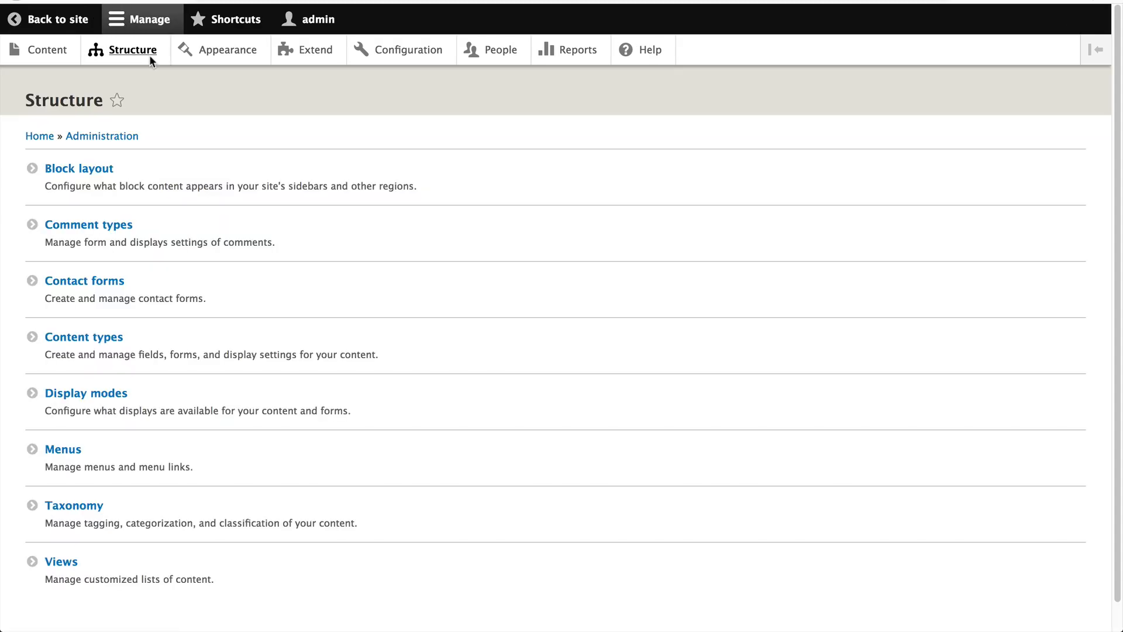
click(85, 170)
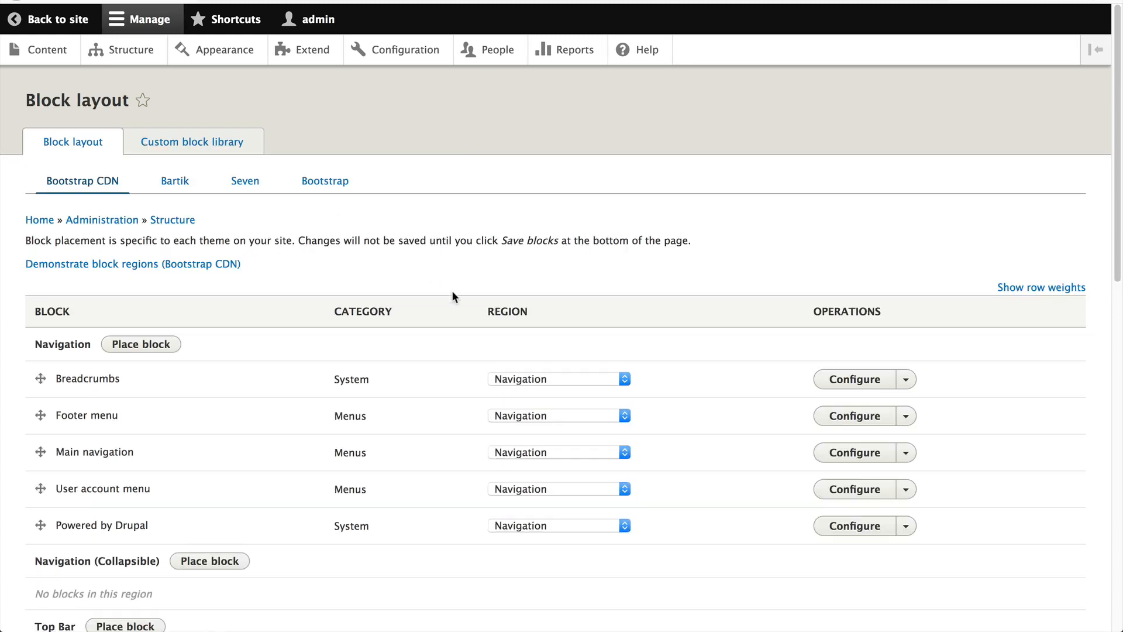
scroll(450, 301, down, 3)
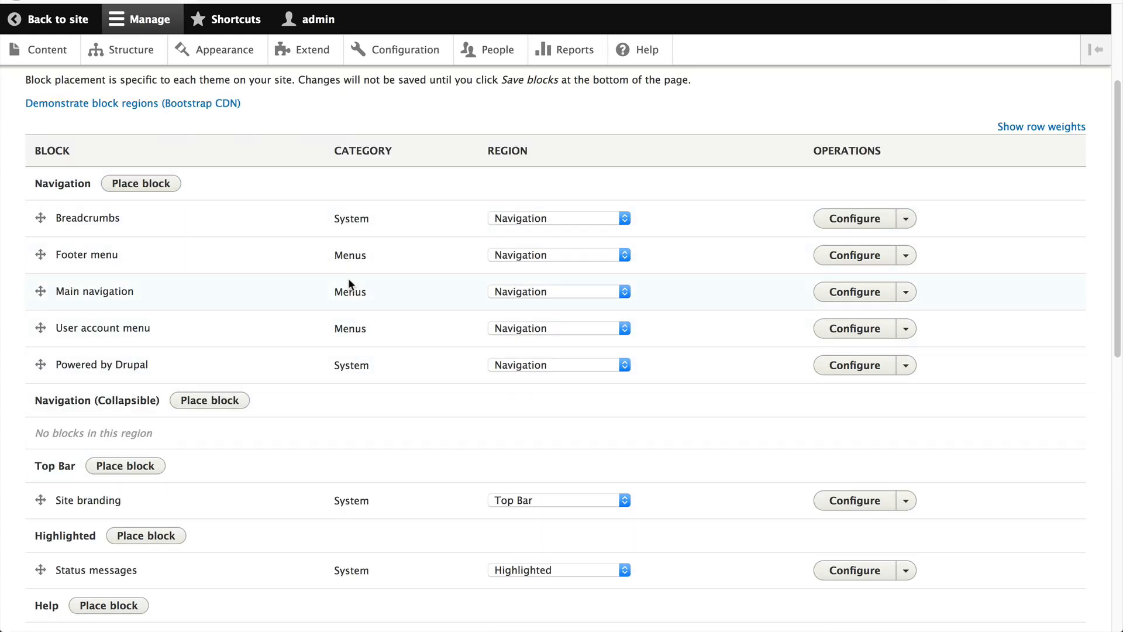
Switch to the code editor and examine the contrib bootstrap theme's config/optional block files, opening block.block.bootstrap_account_menu.yml.
key(super+Tab)
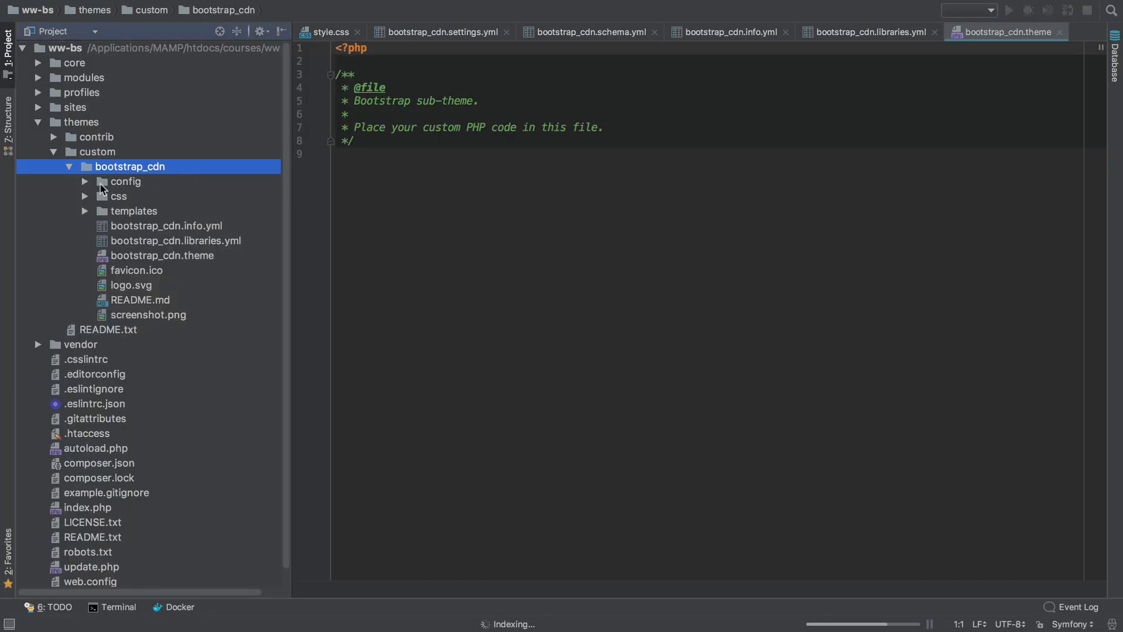
click(54, 137)
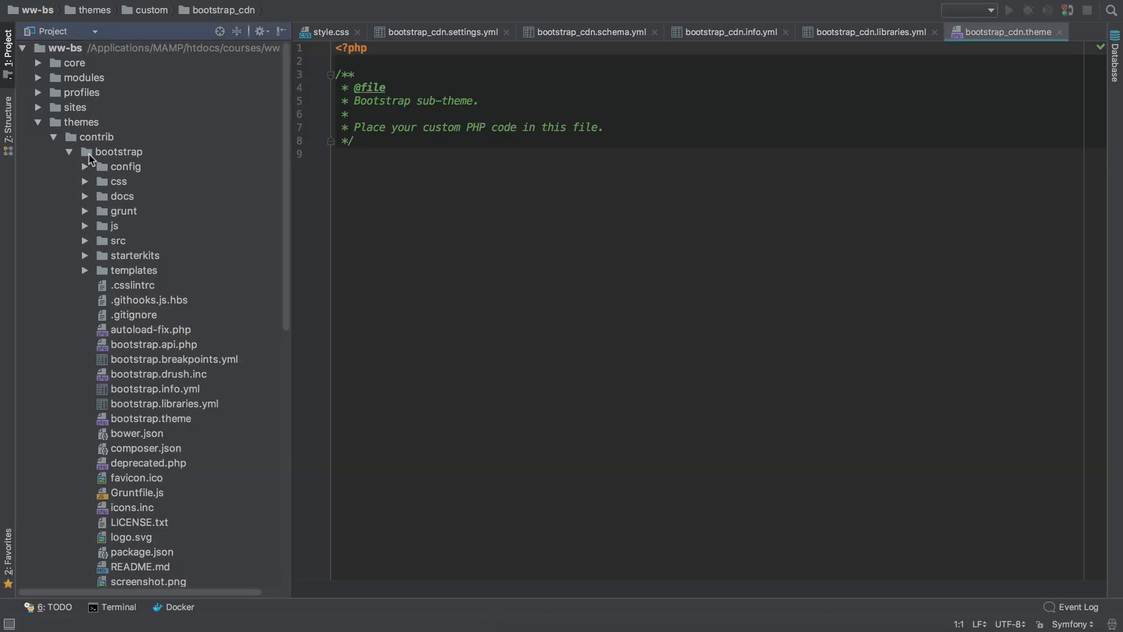
click(85, 168)
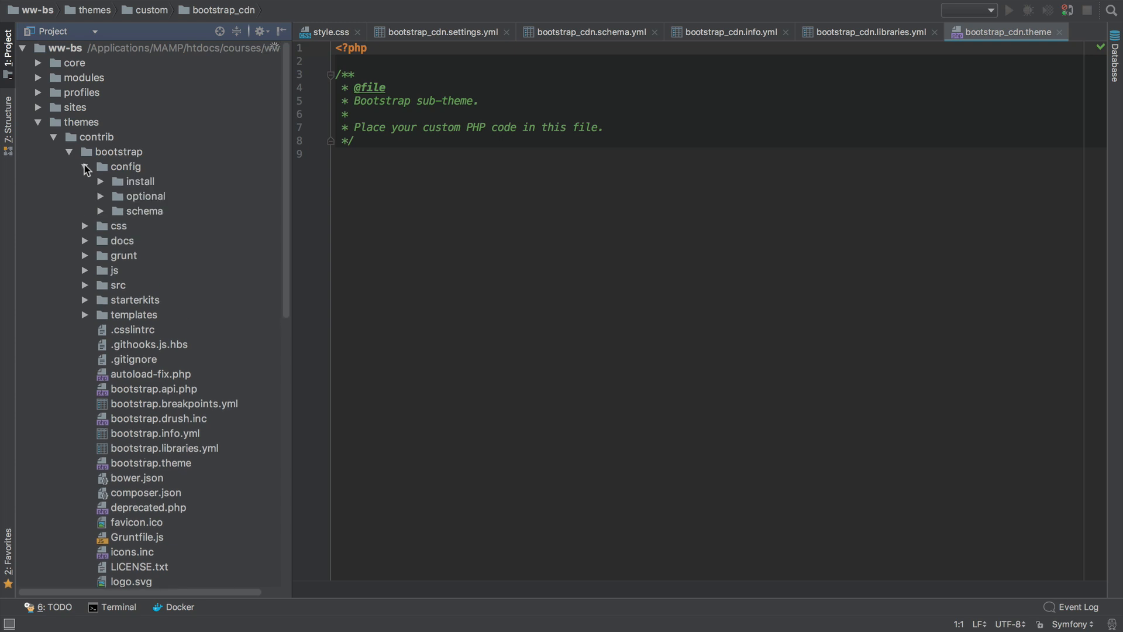
click(130, 177)
click(117, 168)
click(100, 197)
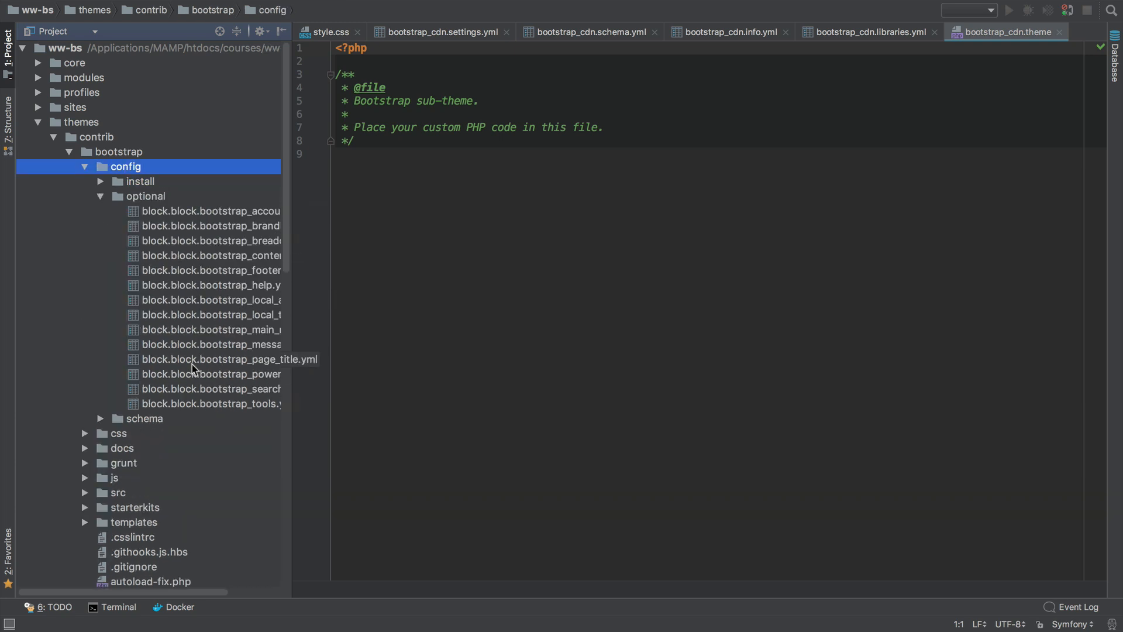
scroll(193, 367, right, 5)
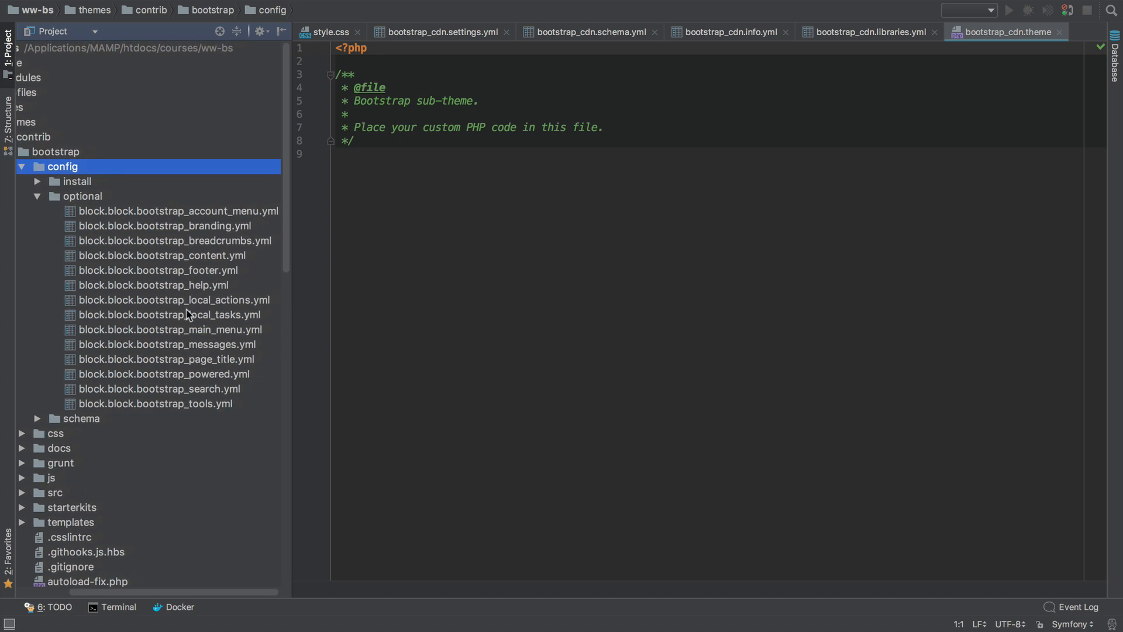
click(200, 213)
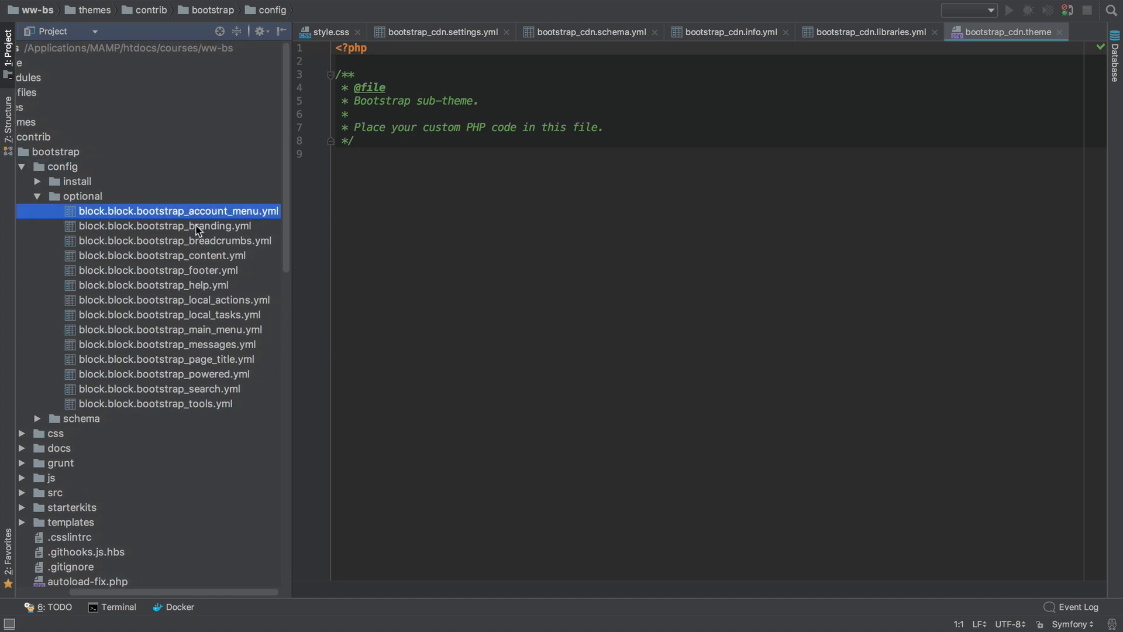
click(198, 227)
double_click(203, 212)
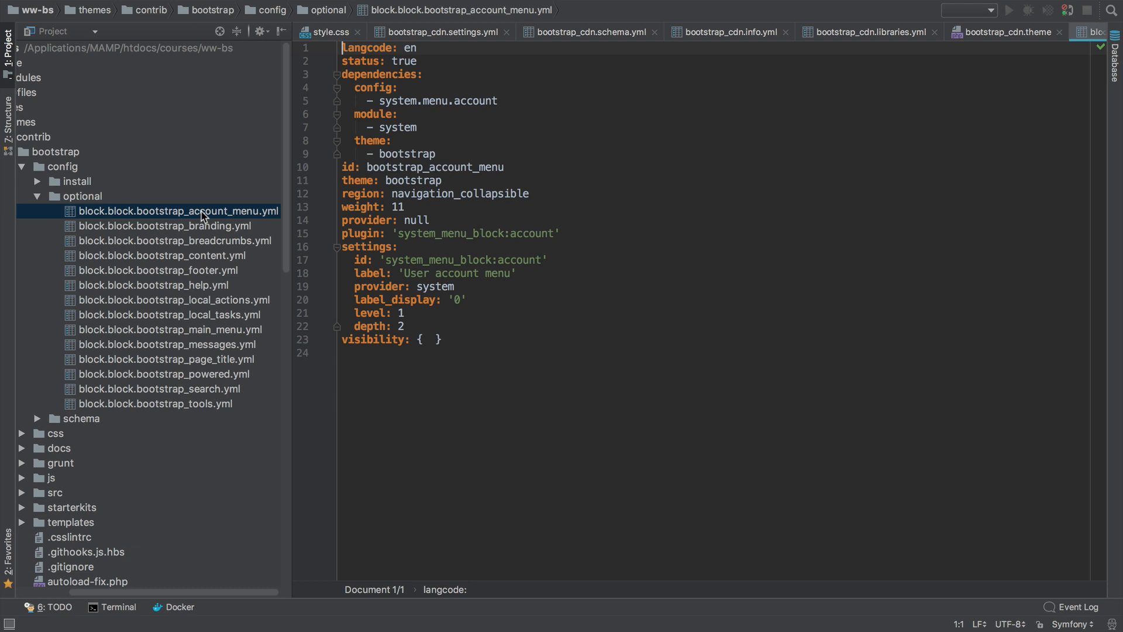
Collapse the contrib folder and inspect the install and schema folders in bootstrap_cdn's config folder.
scroll(202, 217, left, 3)
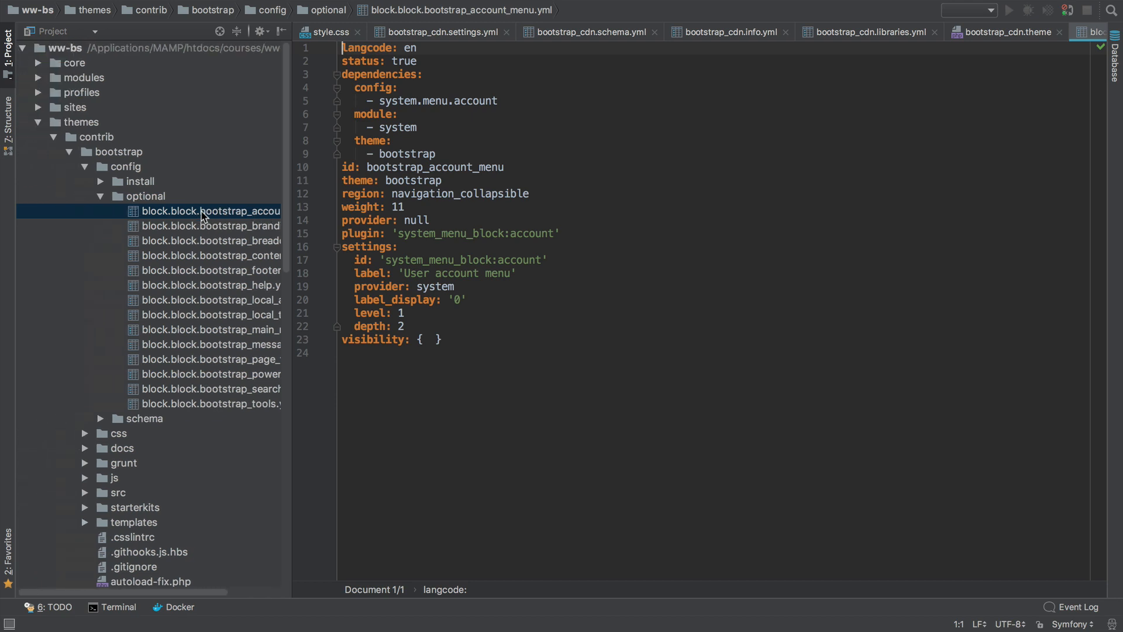
click(56, 137)
click(86, 181)
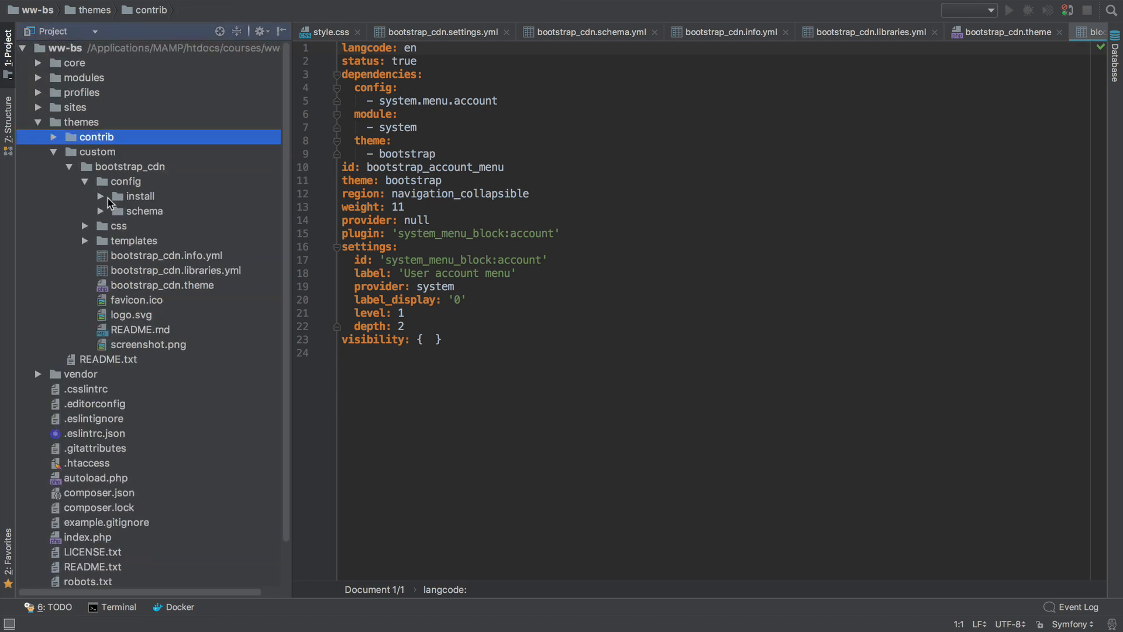
click(101, 196)
click(102, 227)
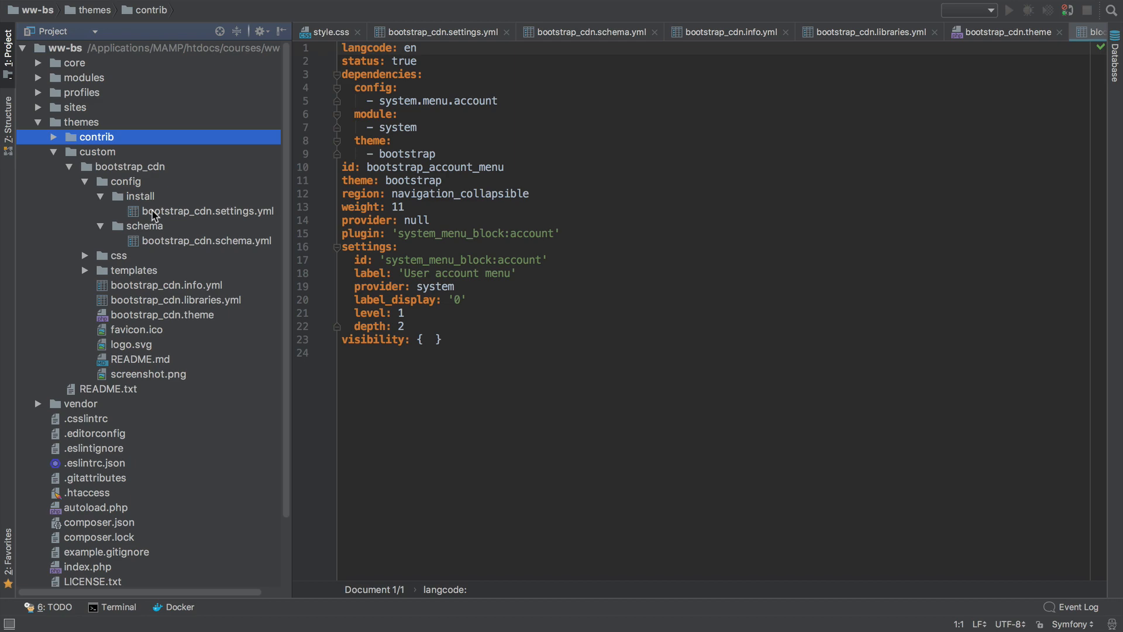
Switch to the Drupal site in the browser and set Bartik as the default theme on the Appearance page.
key(super+Tab)
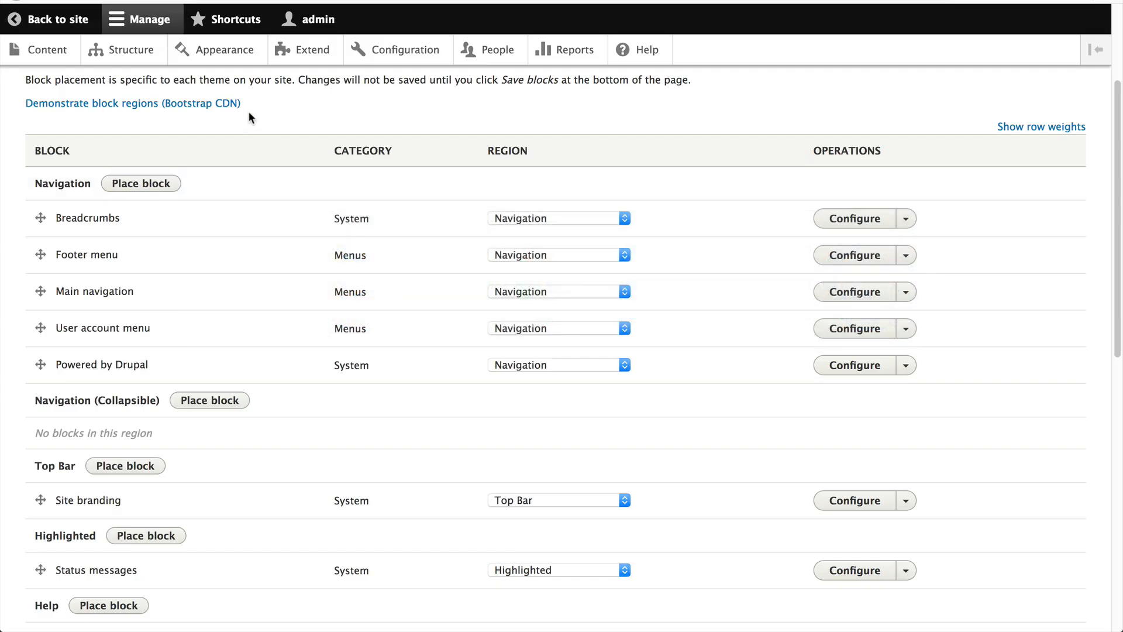
click(236, 50)
scroll(425, 384, down, 5)
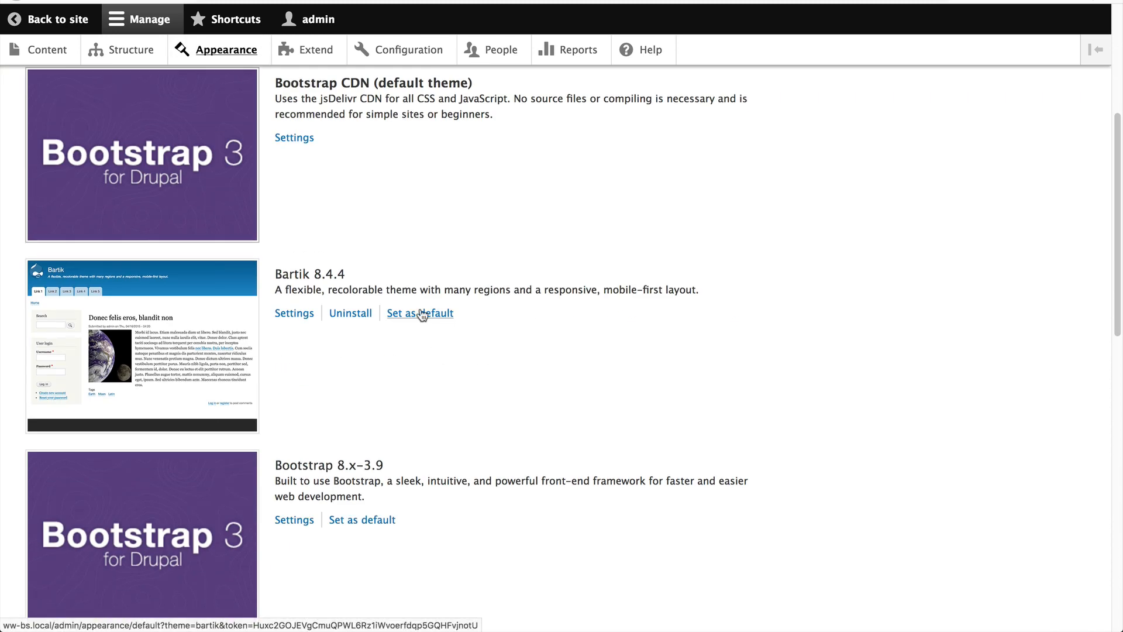
click(422, 314)
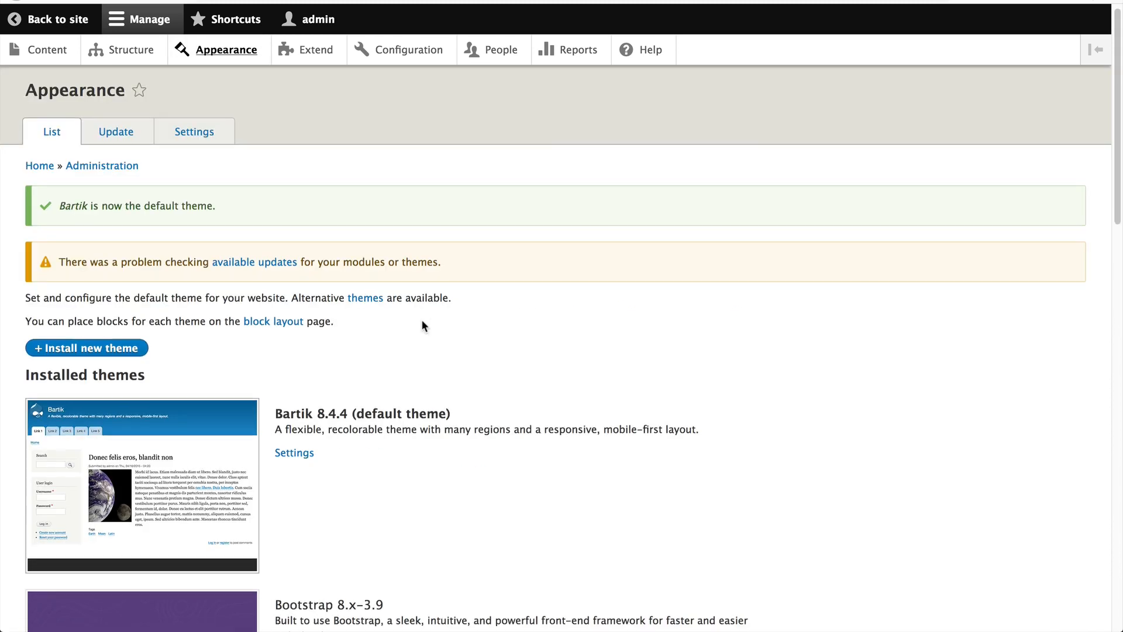
Uninstall the Bootstrap CDN sub-theme and the Bootstrap 8.x-3.9 base theme.
scroll(421, 318, down, 5)
scroll(397, 410, down, 1)
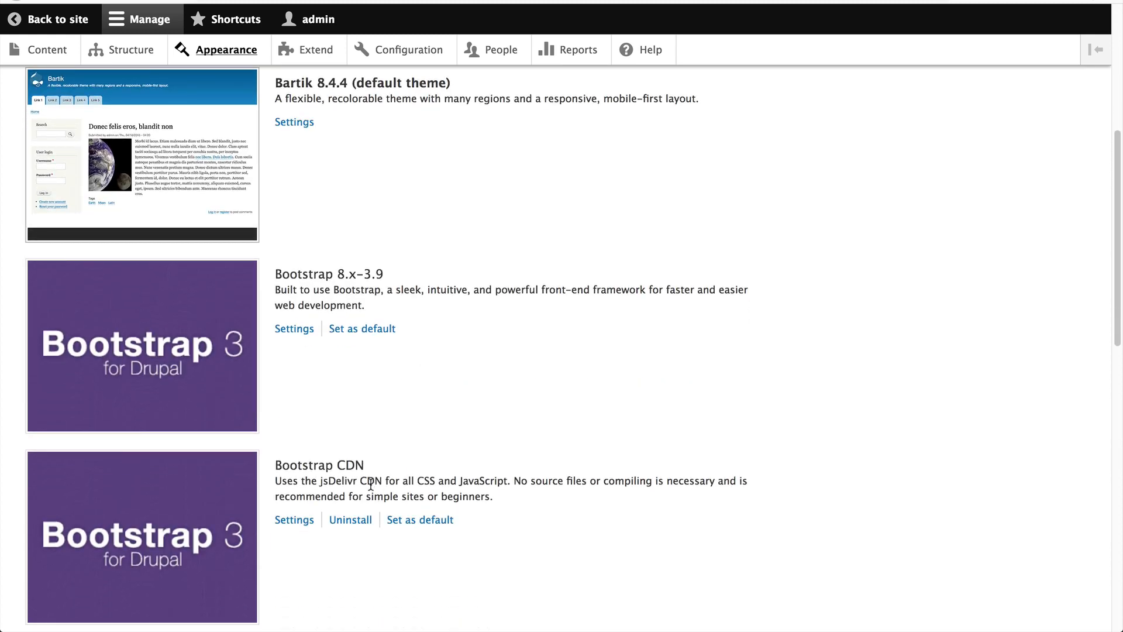
click(363, 524)
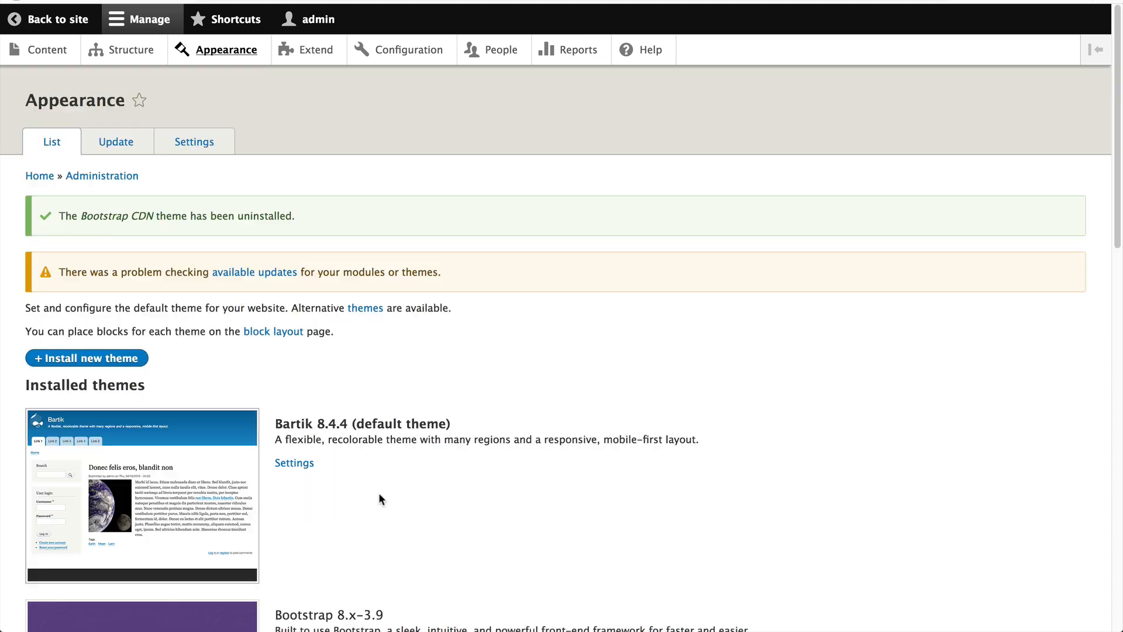
scroll(377, 496, down, 5)
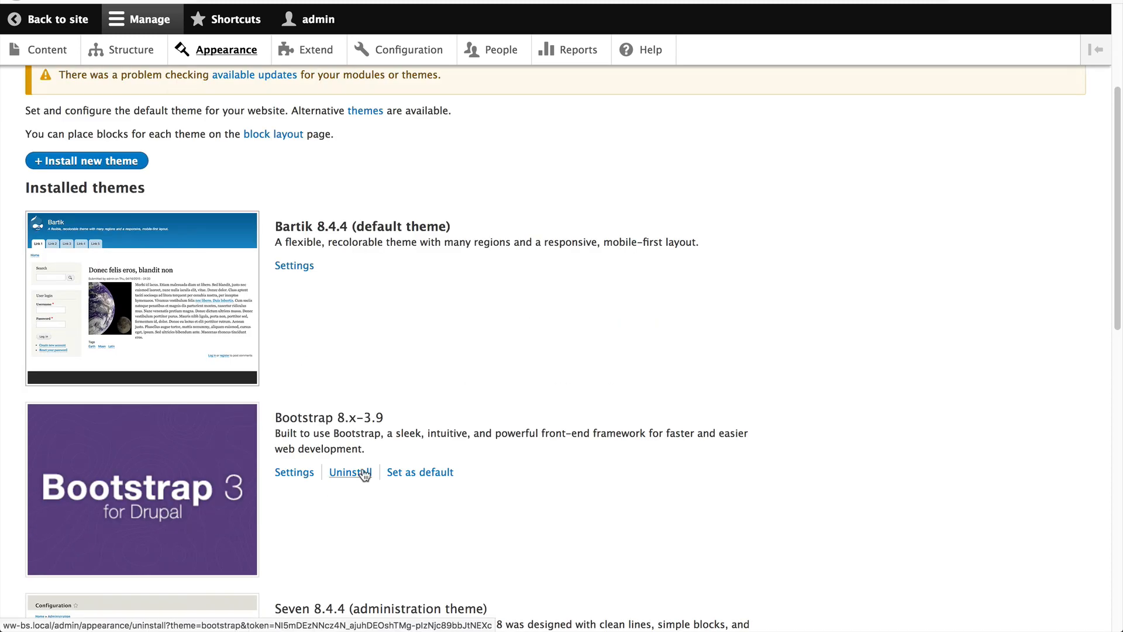
click(350, 472)
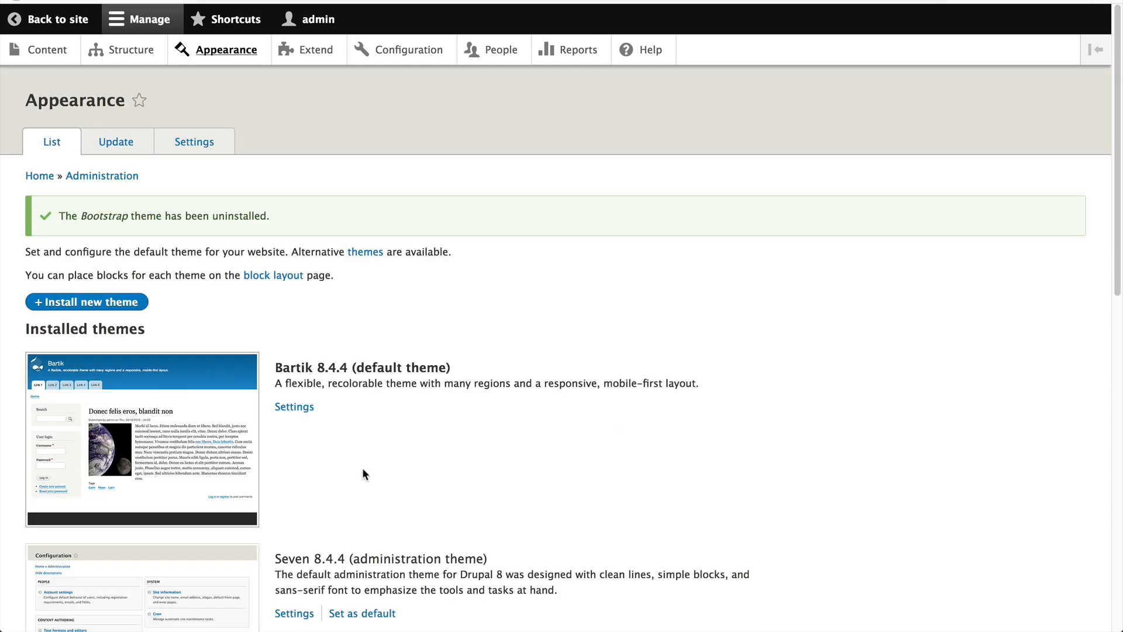
Install the Bootstrap 8.x-3.9 base theme as default, and install Bootstrap CDN as the default theme.
scroll(363, 467, down, 15)
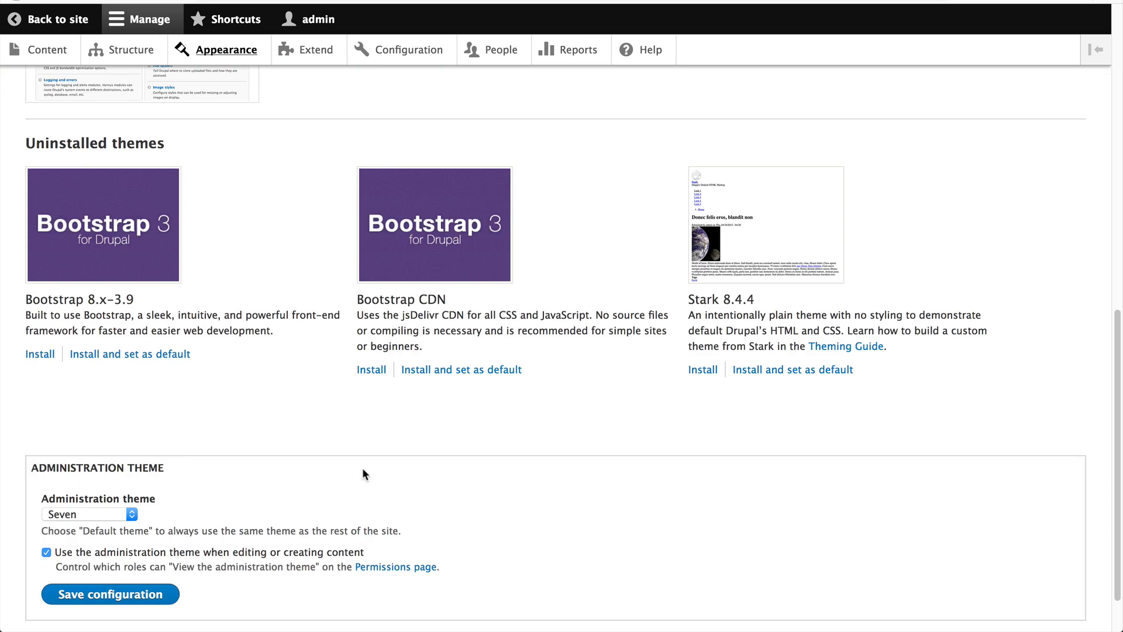
click(155, 355)
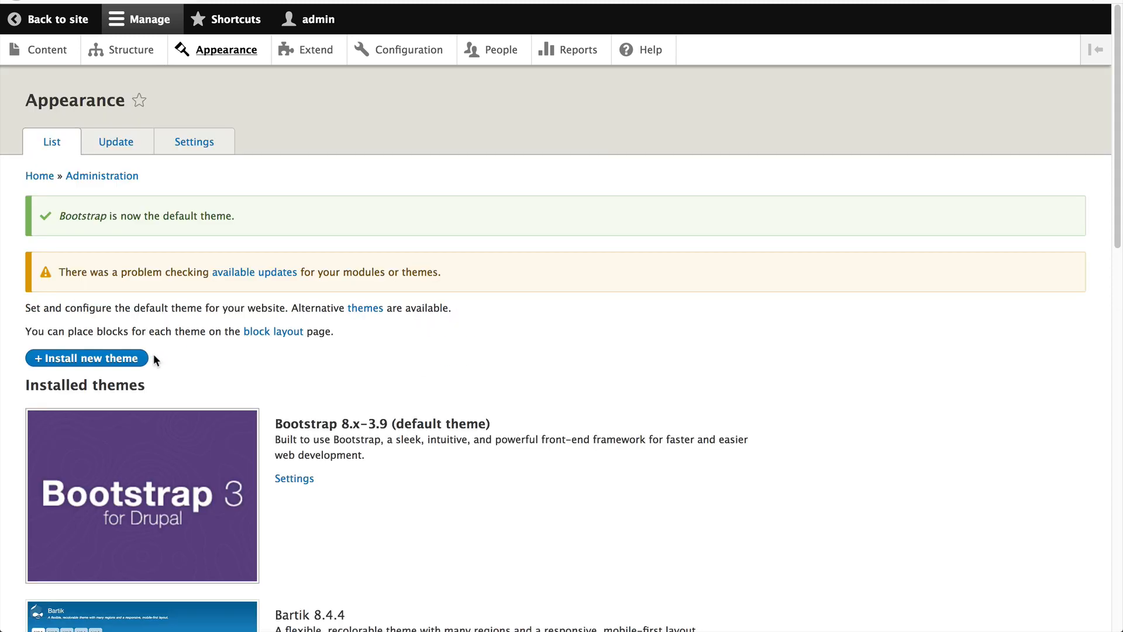
scroll(157, 353, down, 10)
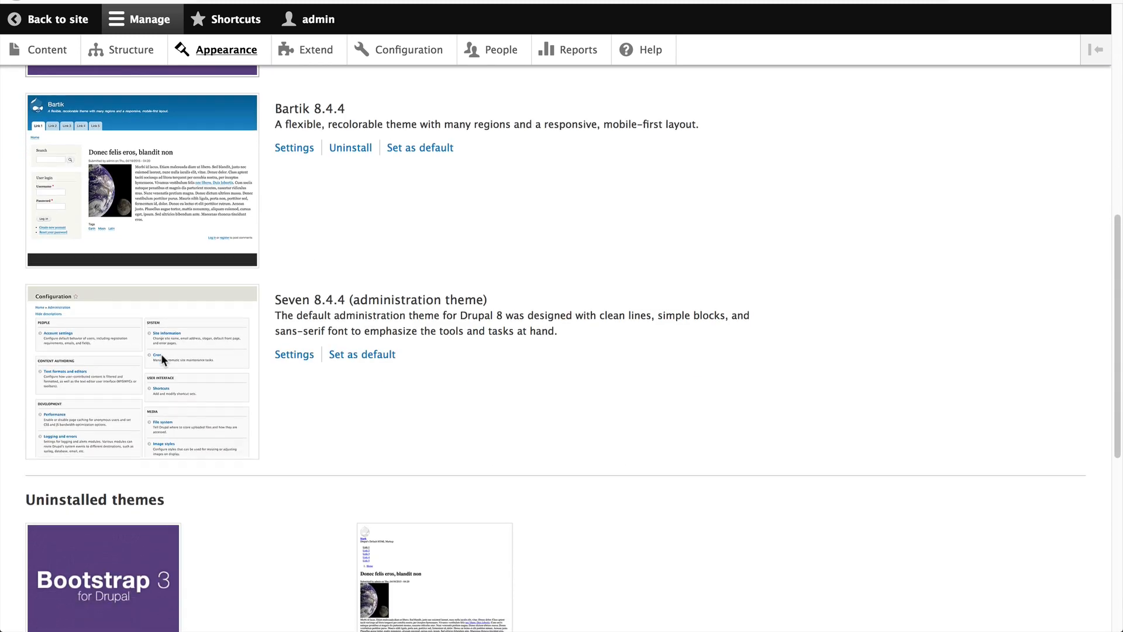
scroll(163, 551, down, 3)
click(138, 491)
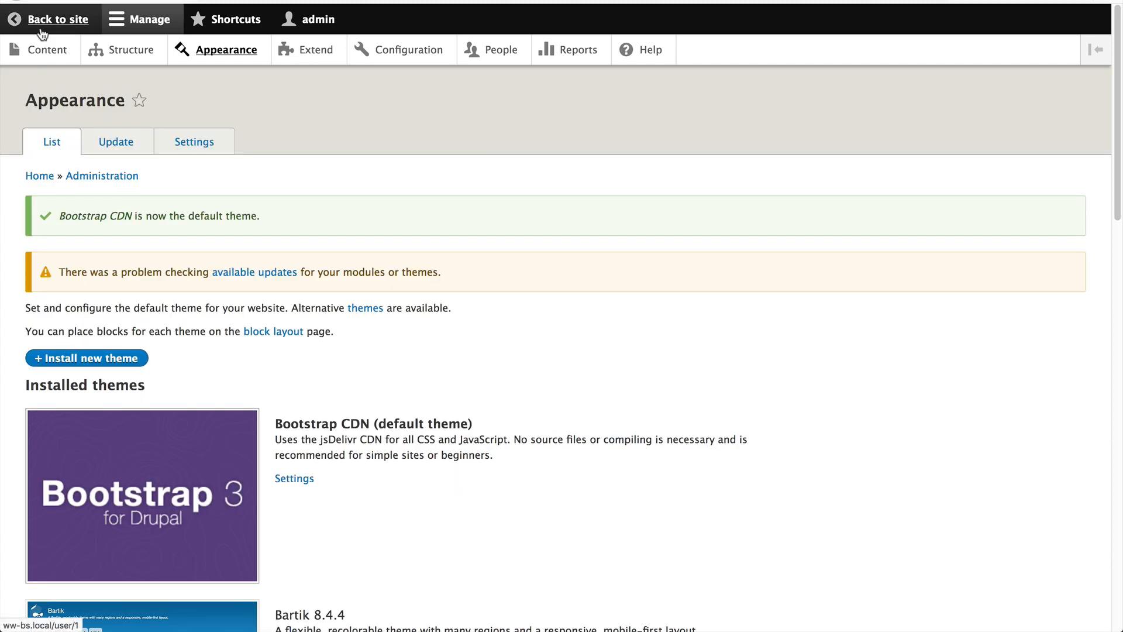
View the site in the Bootstrap CDN theme and check its collapsible navigation at mobile width, restoring the full browser width.
click(41, 26)
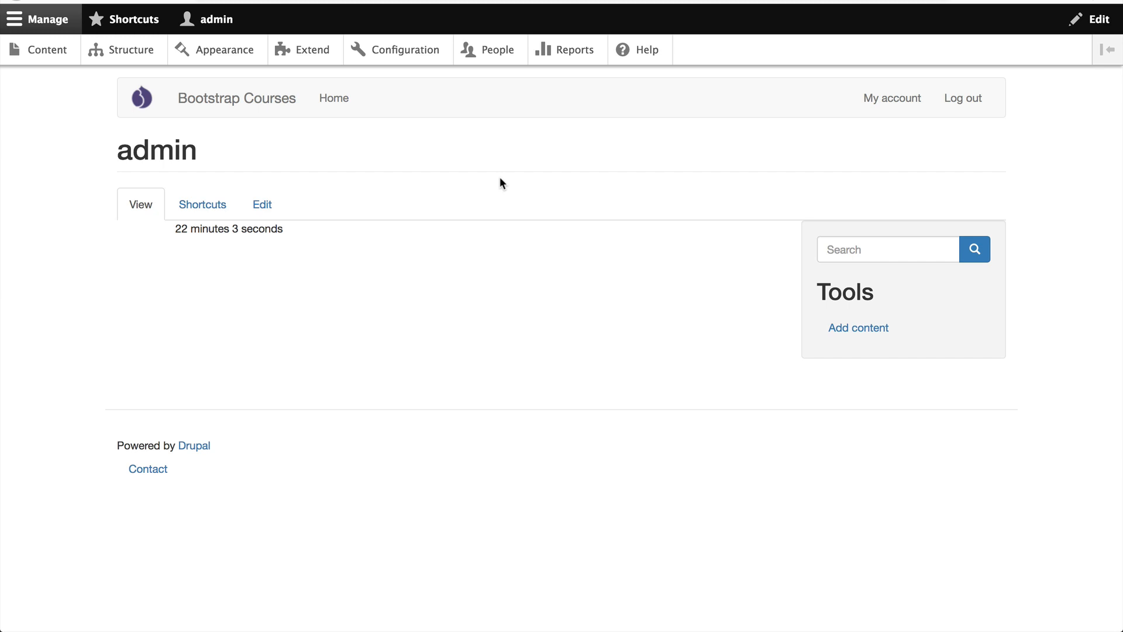
drag(1119, 207, 415, 208)
click(20, 19)
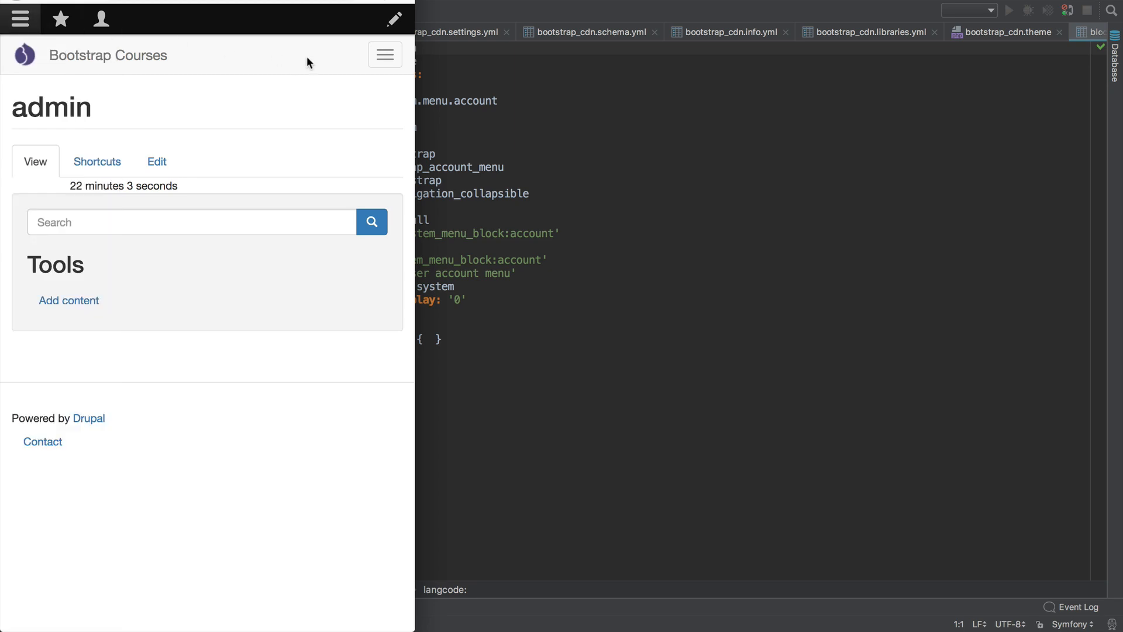
click(386, 56)
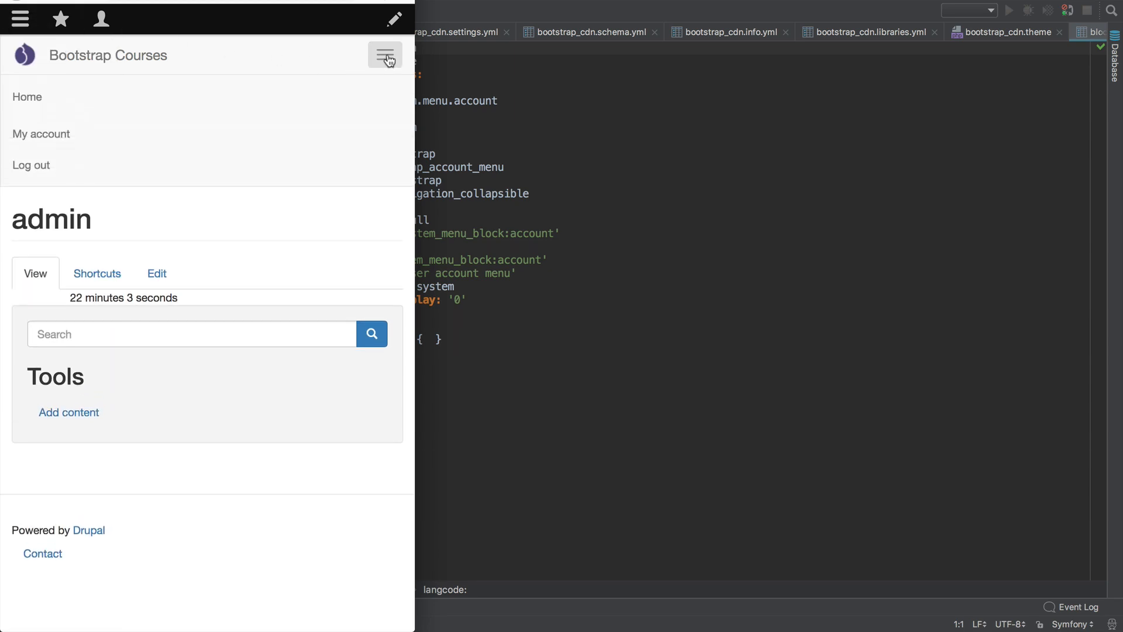
click(387, 58)
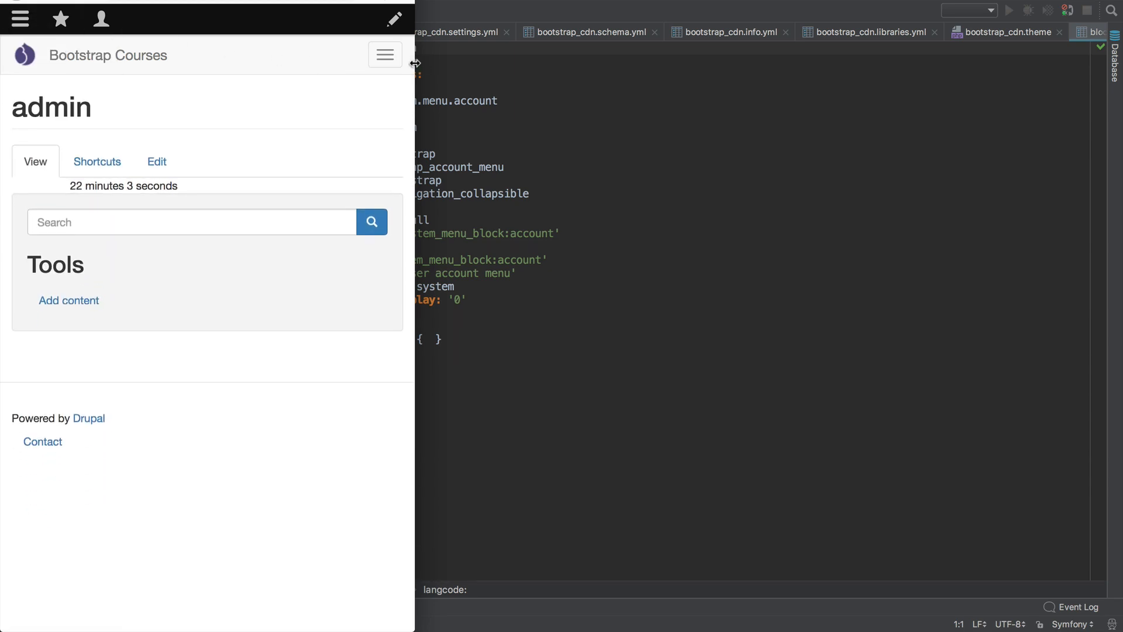
drag(415, 64, 1119, 73)
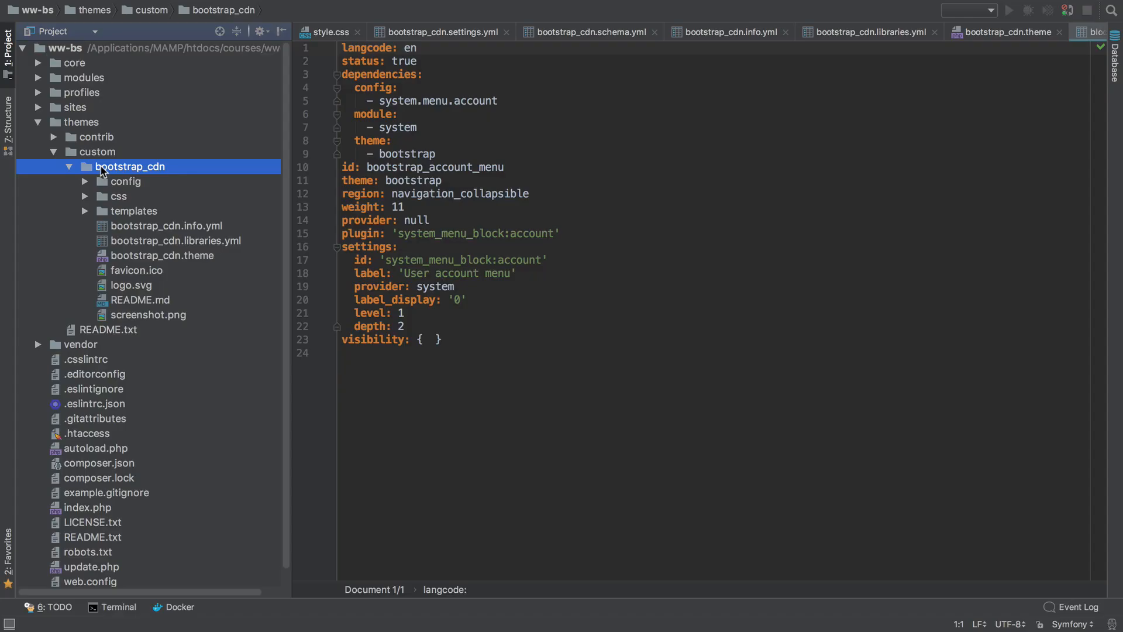
Switch to the code editor and open style.css from the css folder of the custom bootstrap_cdn theme.
double_click(101, 167)
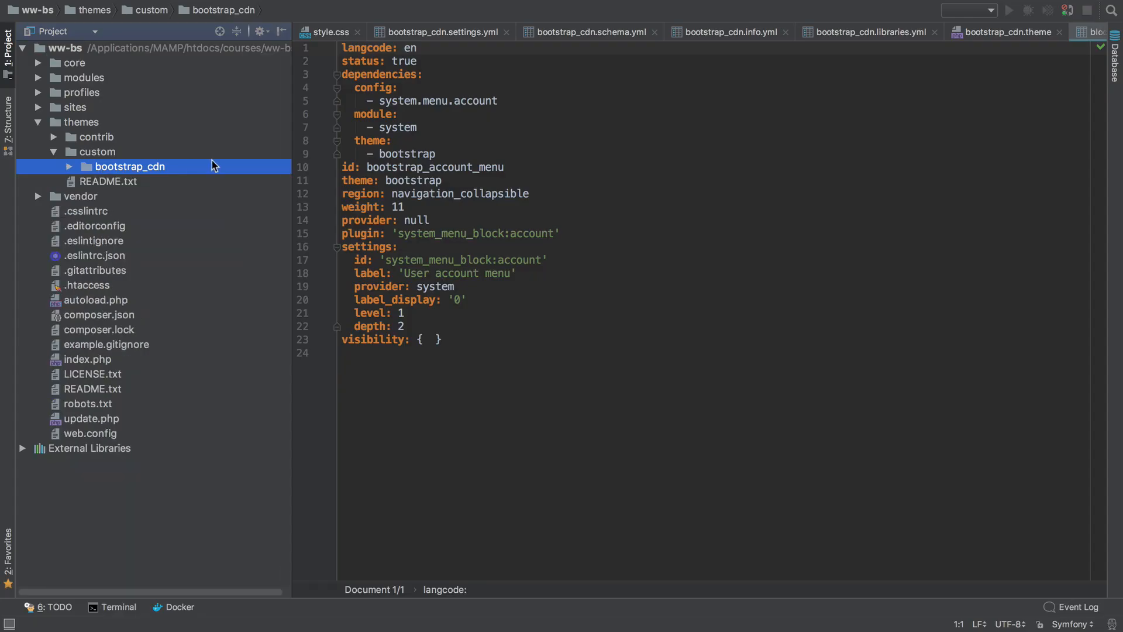
double_click(155, 168)
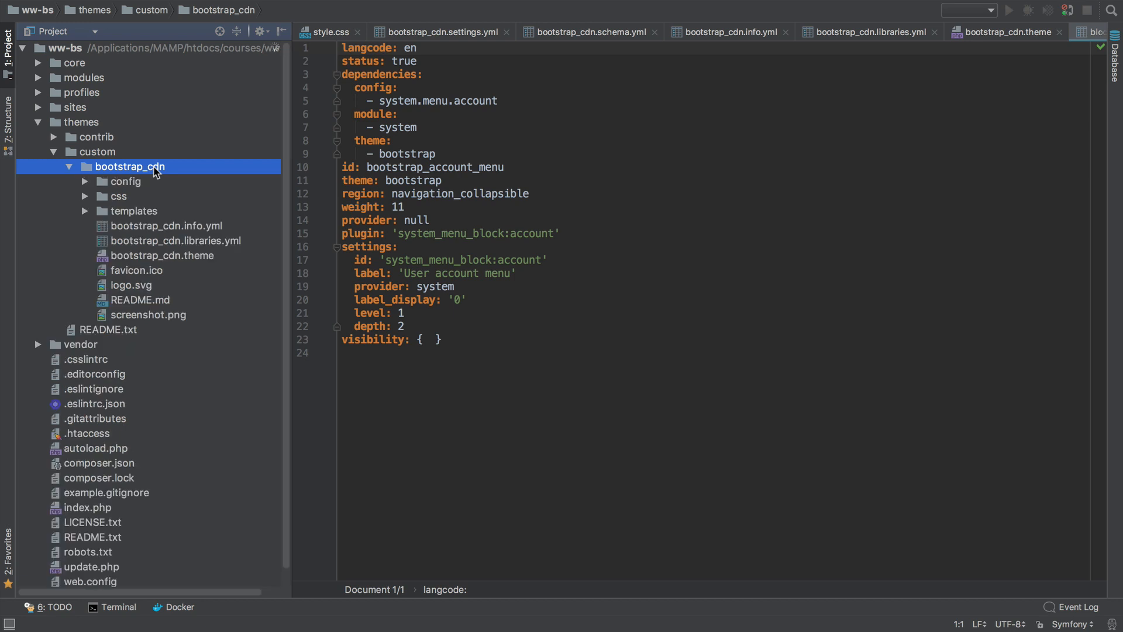
double_click(138, 196)
double_click(164, 214)
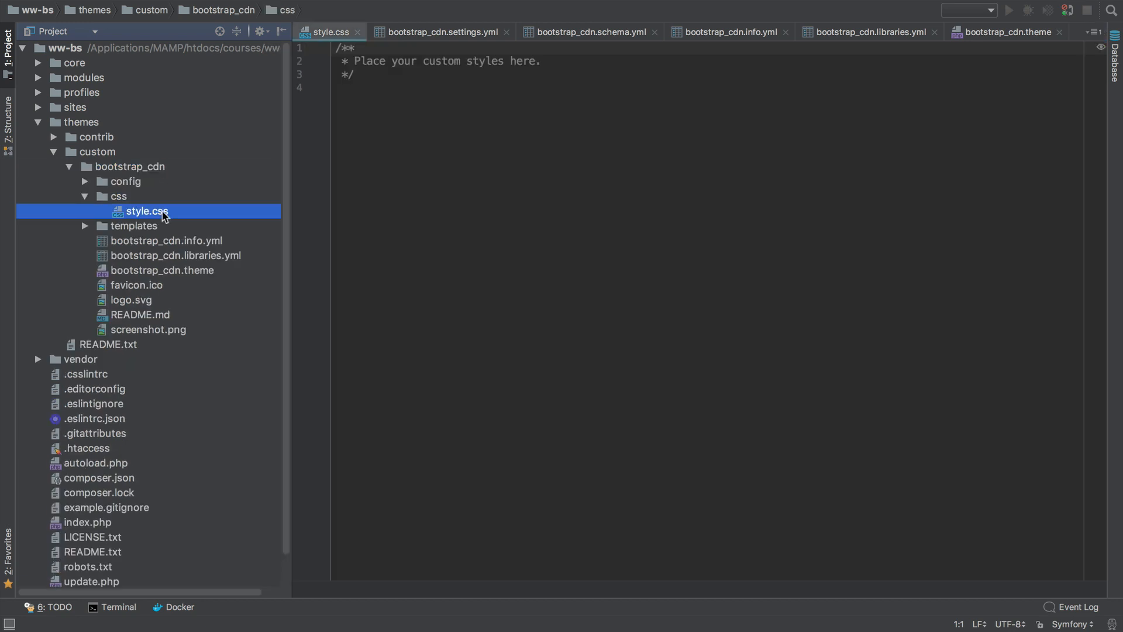